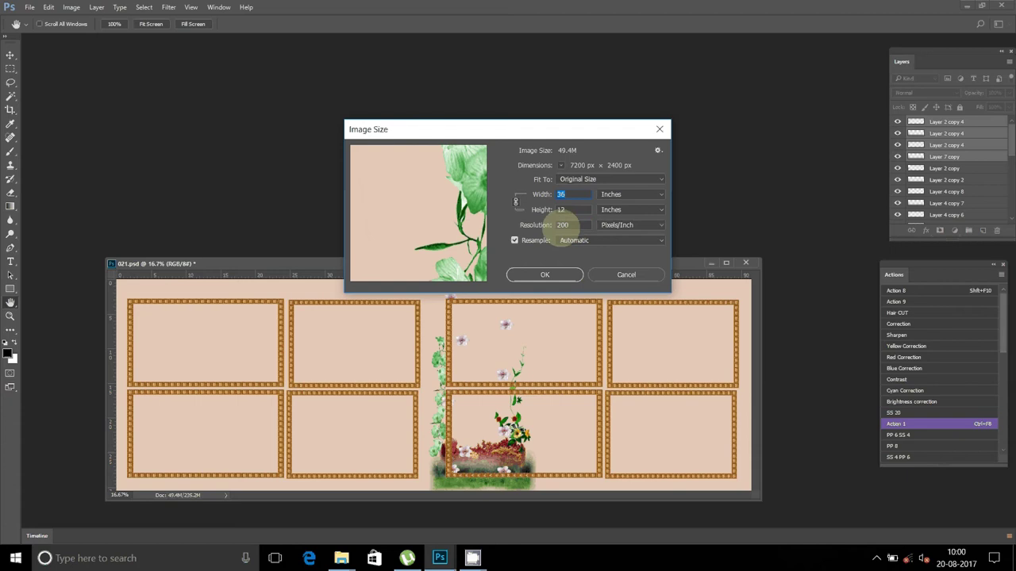
Step: Change the album spread's resolution to 300 pixels/inch and dismiss the missing-fonts warning
{"action": "double_click", "coordinate": [558, 226]}
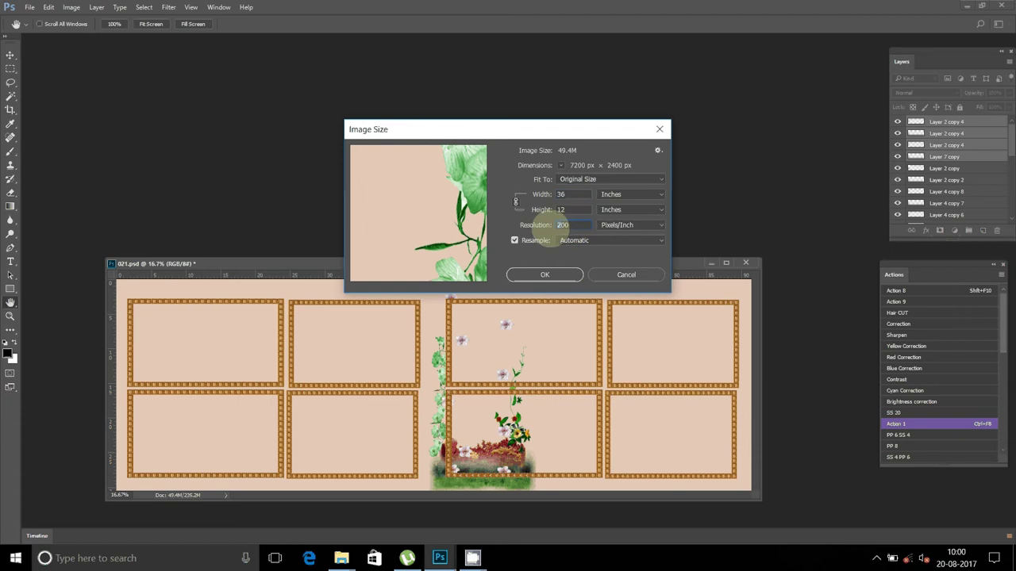
{"action": "type", "text": "300"}
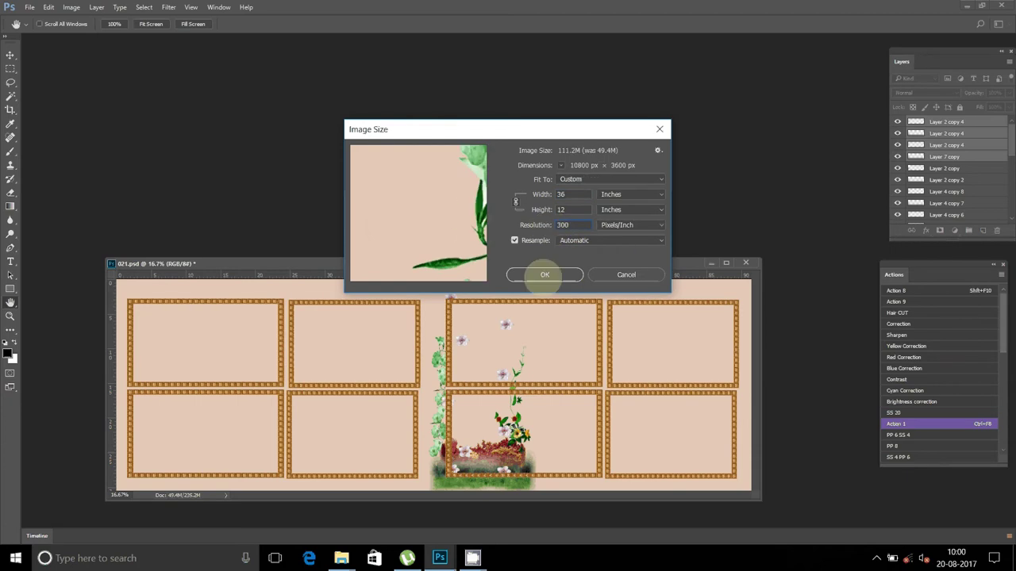
{"action": "left_click", "coordinate": [544, 275]}
{"action": "left_click", "coordinate": [560, 232]}
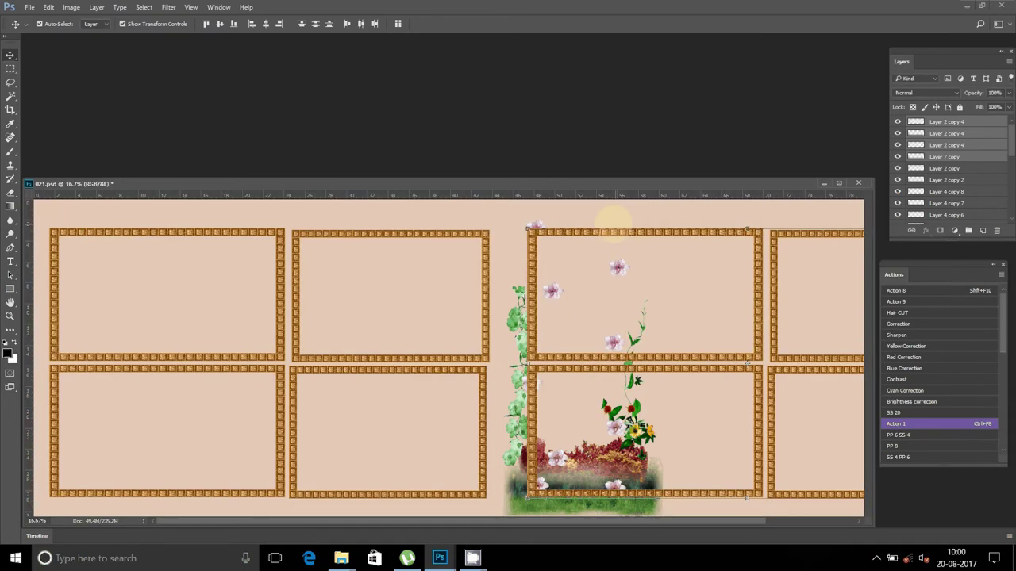
{"action": "mouse_move", "coordinate": [342, 558]}
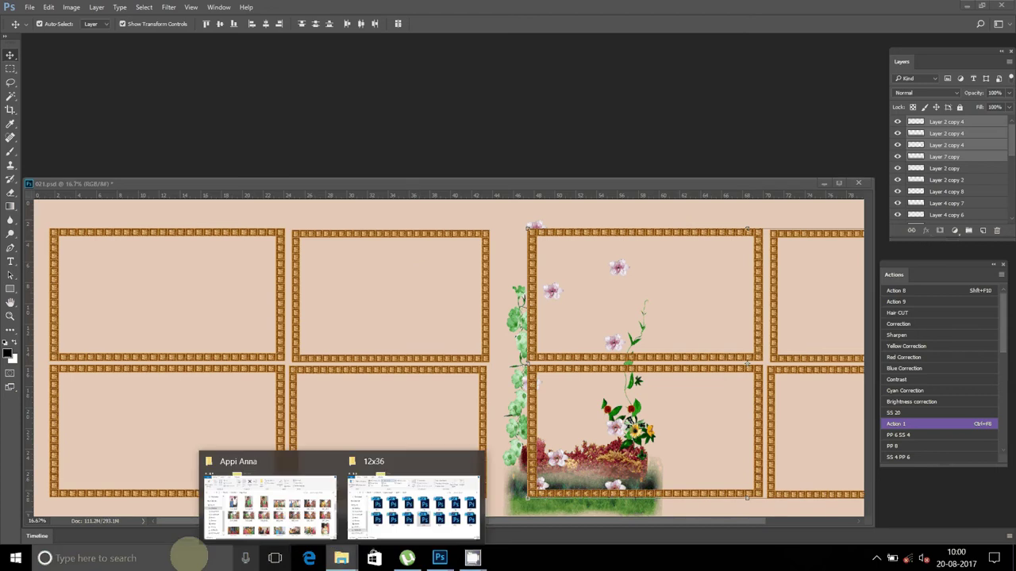
Step: Select photos DSC_0179 through DSC_0202, leaving out DSC_0204, and drag them into Photoshop
{"action": "left_click", "coordinate": [268, 465]}
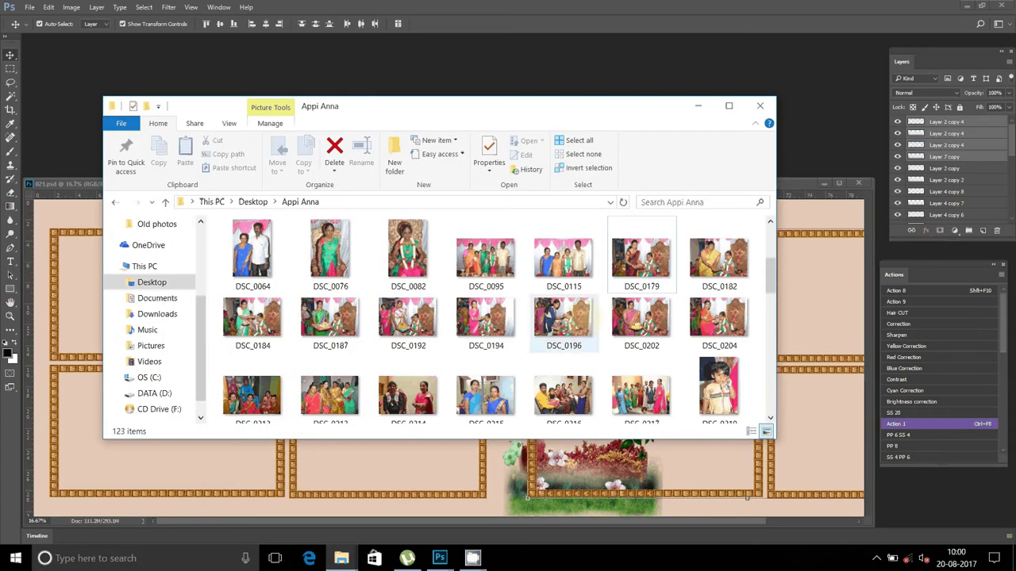
{"action": "left_click", "coordinate": [641, 256]}
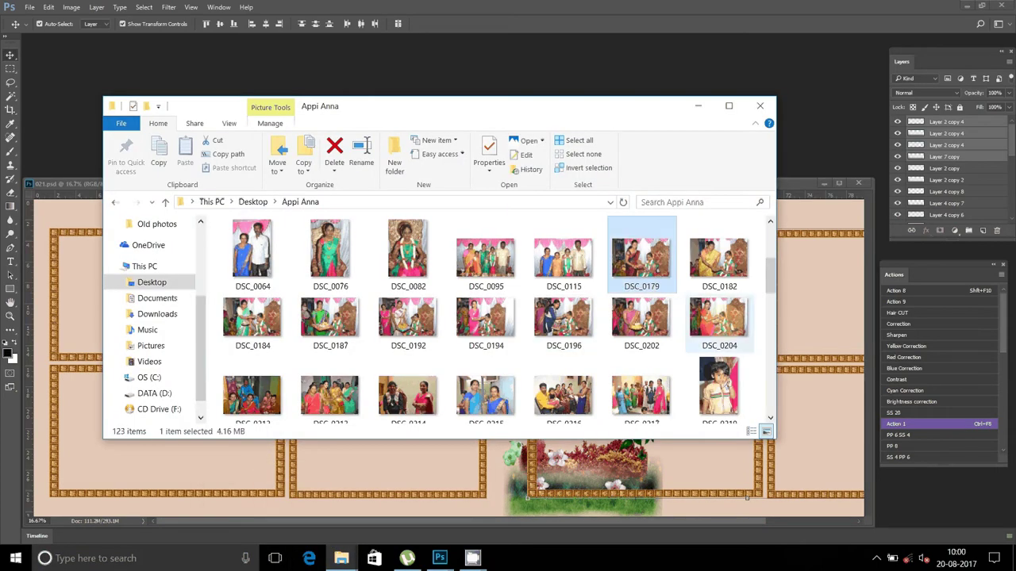
{"action": "left_click", "coordinate": [719, 317], "text": "shift"}
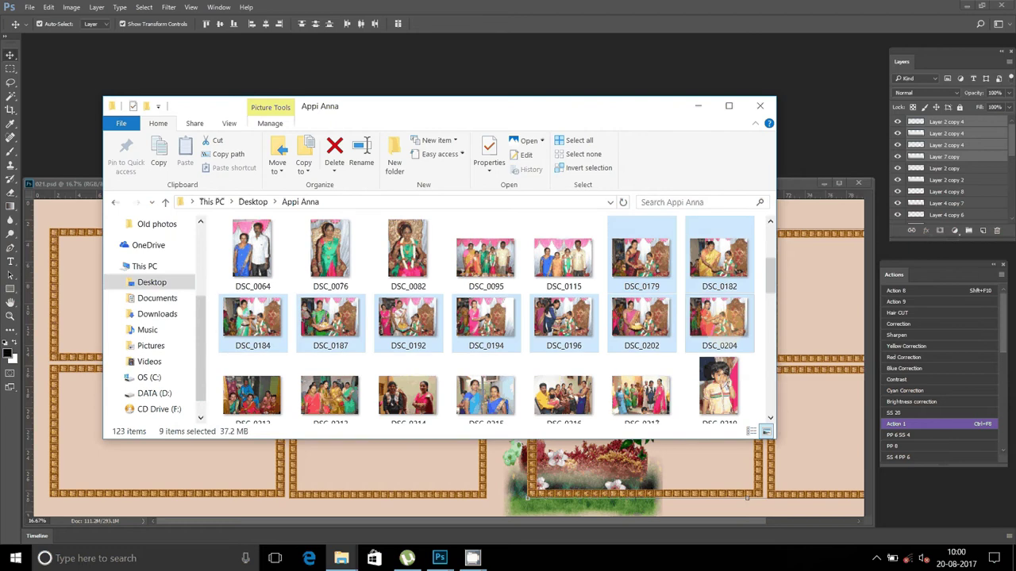
{"action": "left_click", "coordinate": [719, 322], "text": "ctrl"}
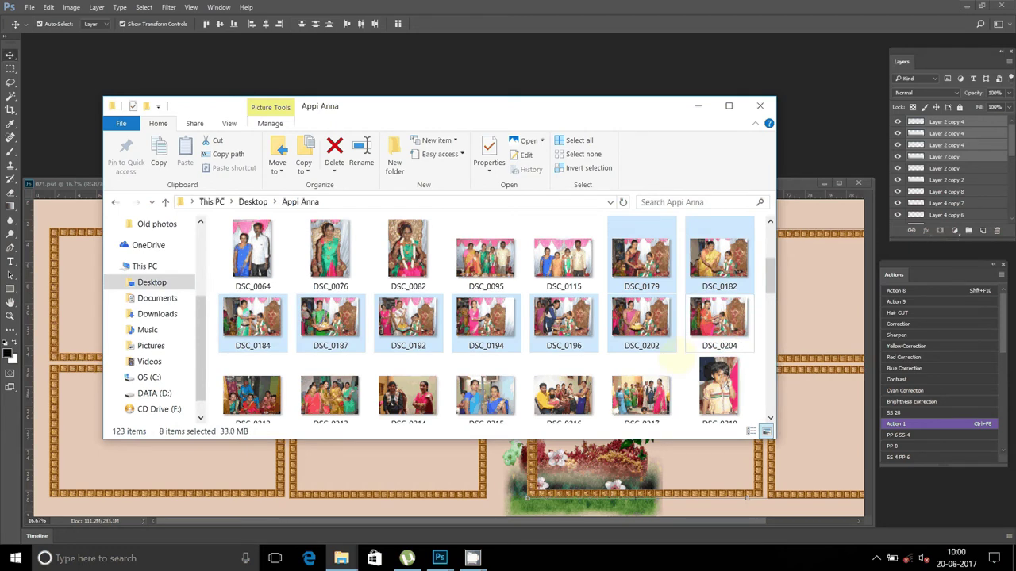
{"action": "mouse_move", "coordinate": [674, 353]}
{"action": "left_mouse_down"}
{"action": "mouse_move", "coordinate": [734, 187]}
{"action": "mouse_move", "coordinate": [800, 79]}
{"action": "mouse_move", "coordinate": [295, 74]}
{"action": "left_mouse_up"}
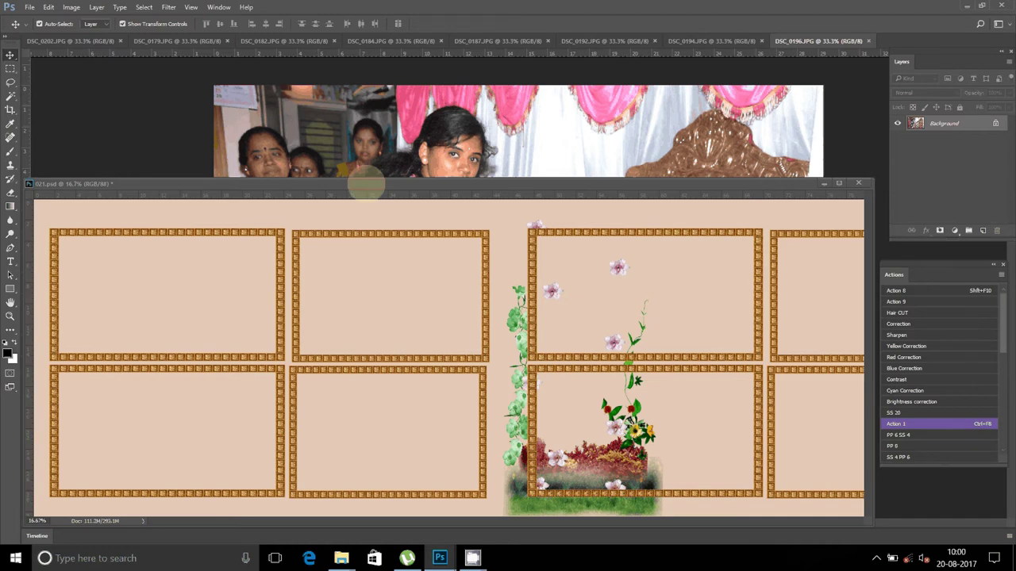
Step: Dock the album spread beside the photos and resize DSC_0196 to 8 inches wide
{"action": "mouse_move", "coordinate": [365, 184]}
{"action": "left_mouse_down"}
{"action": "mouse_move", "coordinate": [377, 47]}
{"action": "mouse_move", "coordinate": [496, 69]}
{"action": "left_mouse_up"}
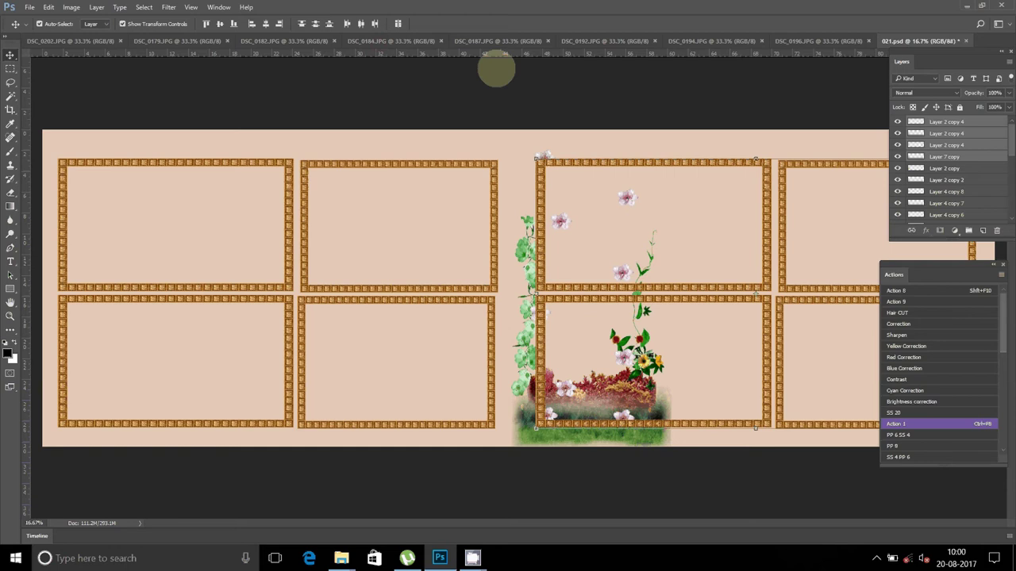
{"action": "left_click", "coordinate": [802, 42]}
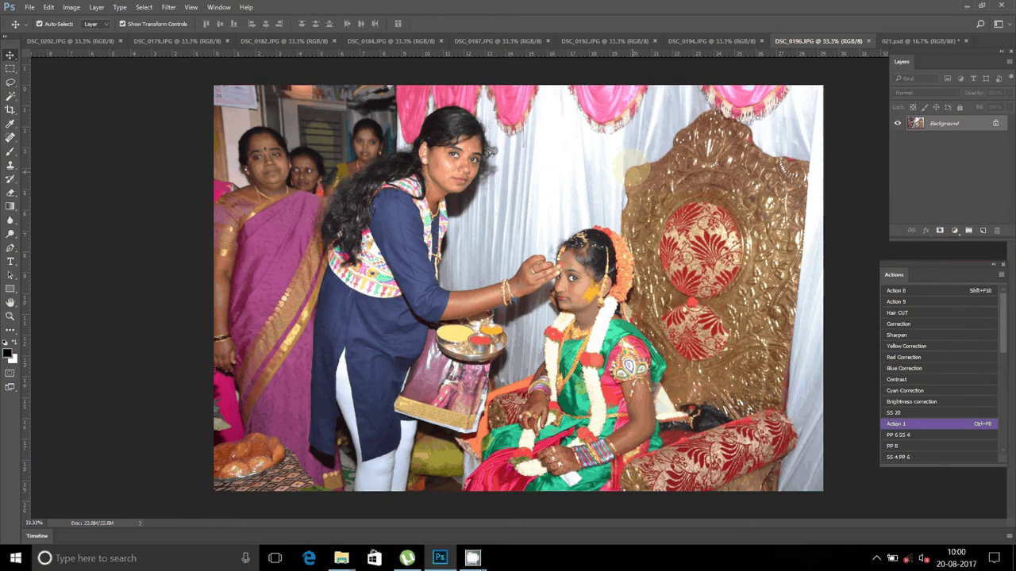
{"action": "key", "text": "ctrl+alt+i"}
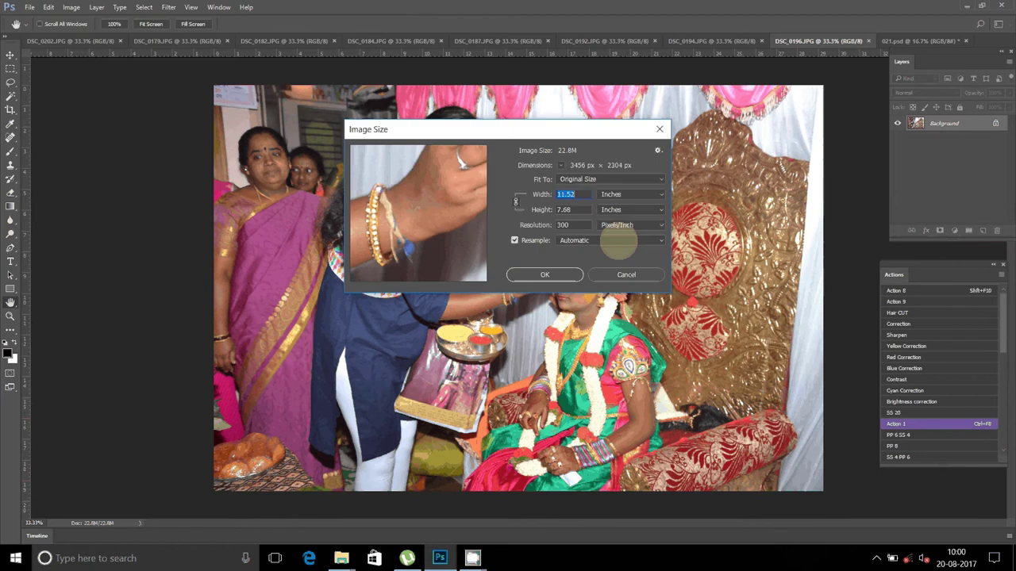
{"action": "type", "text": "8"}
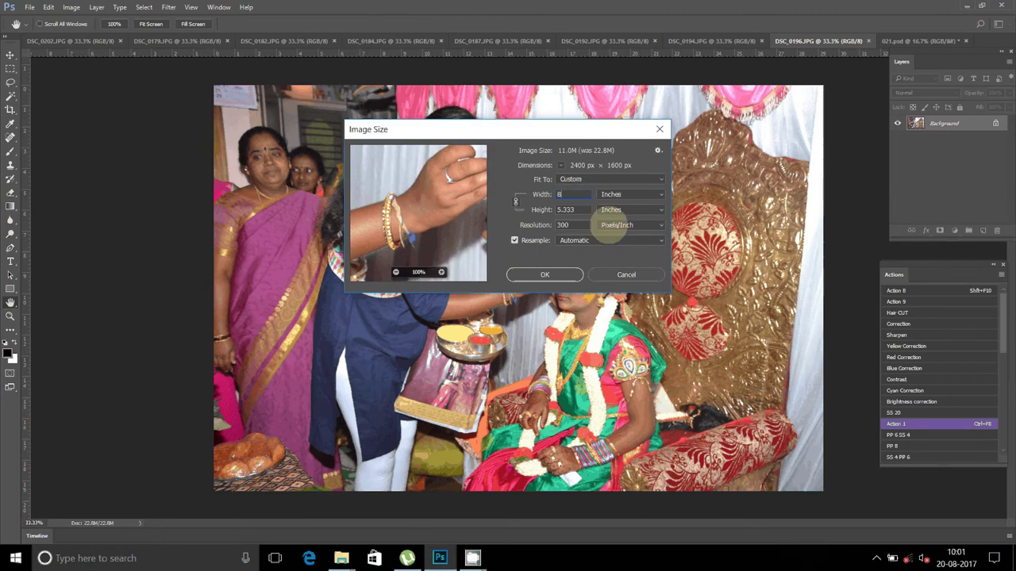
{"action": "key", "text": "Return"}
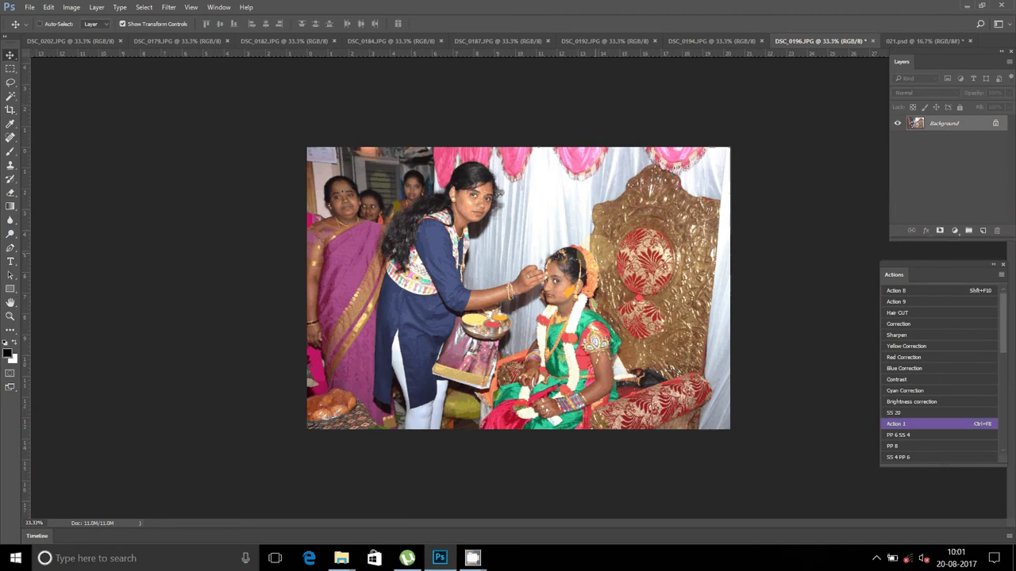
Step: Cut all of DSC_0196, close it without saving, and paste it into 021.psd
{"action": "key", "text": "ctrl+a"}
{"action": "key", "text": "ctrl+BackSpace"}
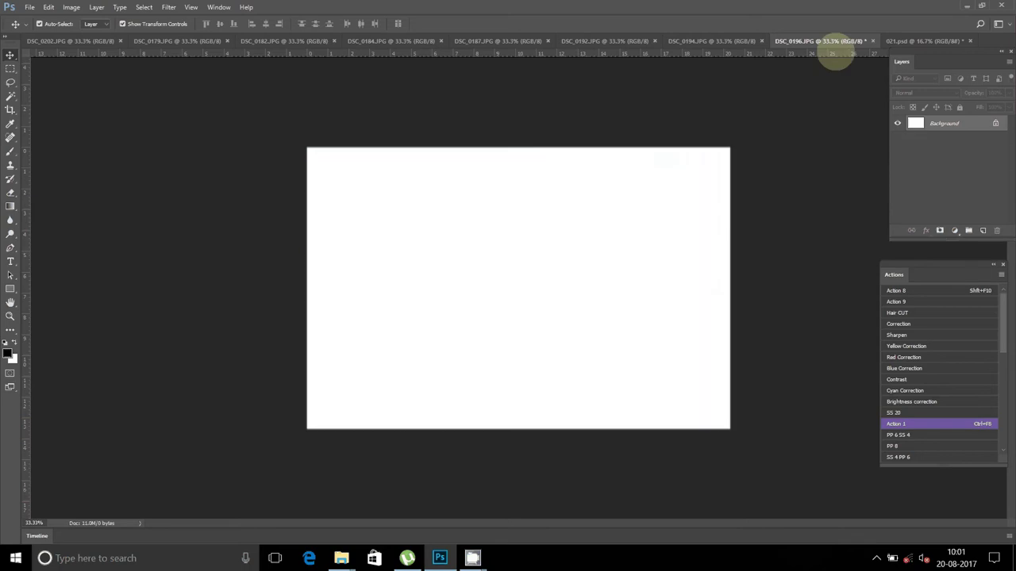
{"action": "left_click", "coordinate": [872, 41]}
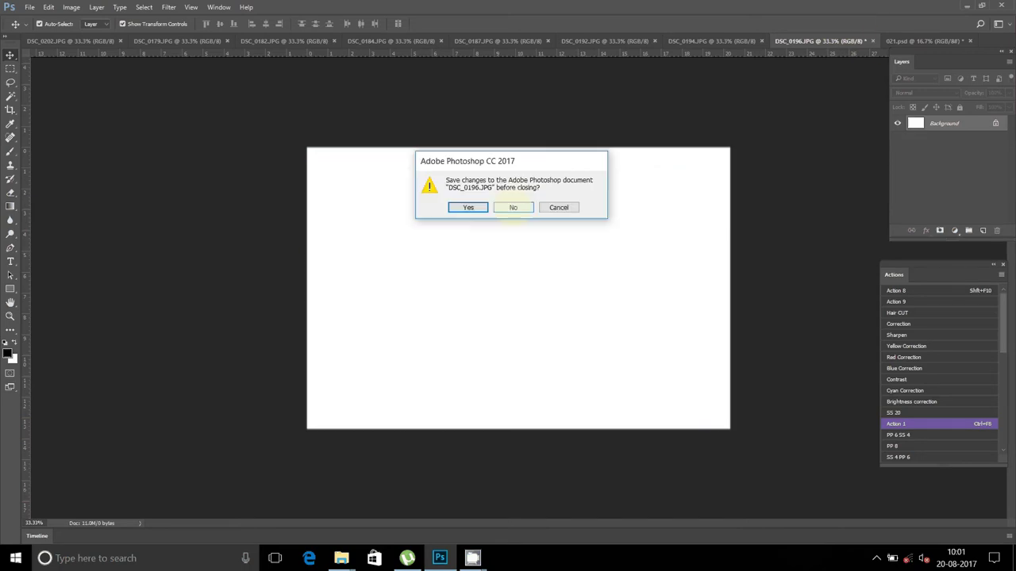
{"action": "left_click", "coordinate": [513, 207]}
{"action": "key", "text": "ctrl+v"}
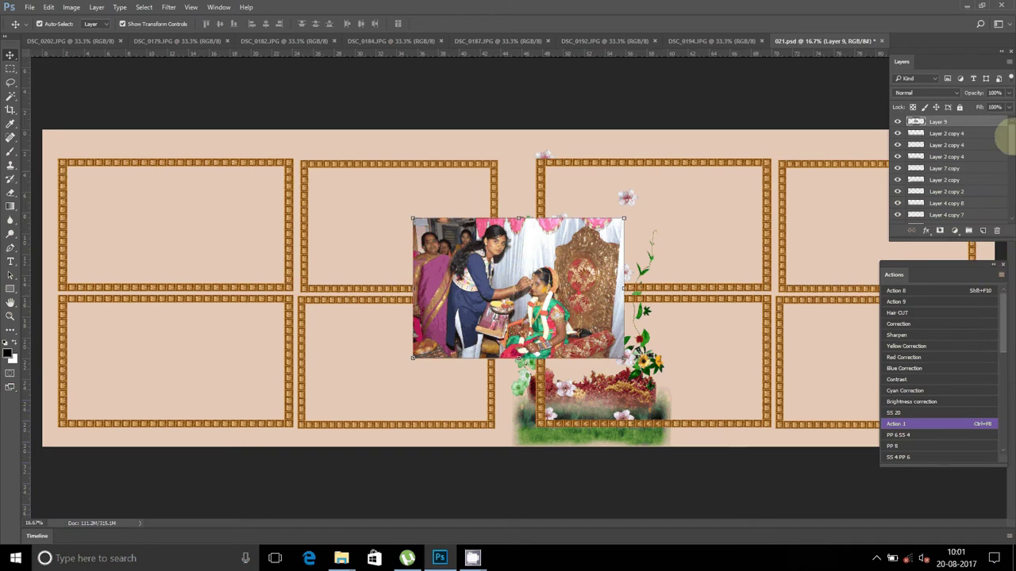
Step: Move DSC_0196 below the frame layers and scale it to about 92% into the second top-row frame
{"action": "left_click_drag", "start_coordinate": [987, 131], "coordinate": [975, 216]}
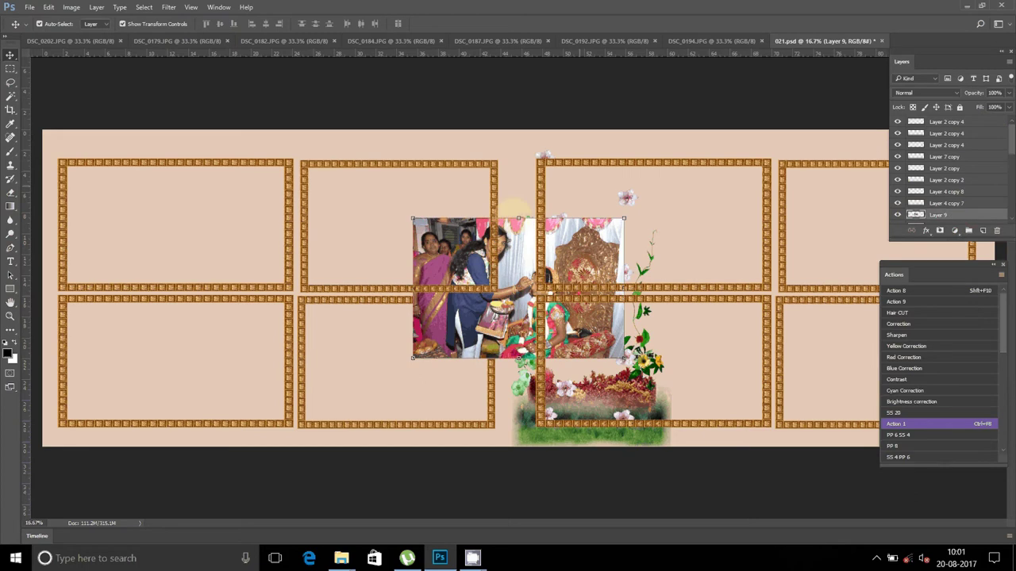
{"action": "mouse_move", "coordinate": [514, 208]}
{"action": "left_mouse_down"}
{"action": "mouse_move", "coordinate": [353, 190]}
{"action": "mouse_move", "coordinate": [333, 163]}
{"action": "mouse_move", "coordinate": [321, 188]}
{"action": "left_mouse_up"}
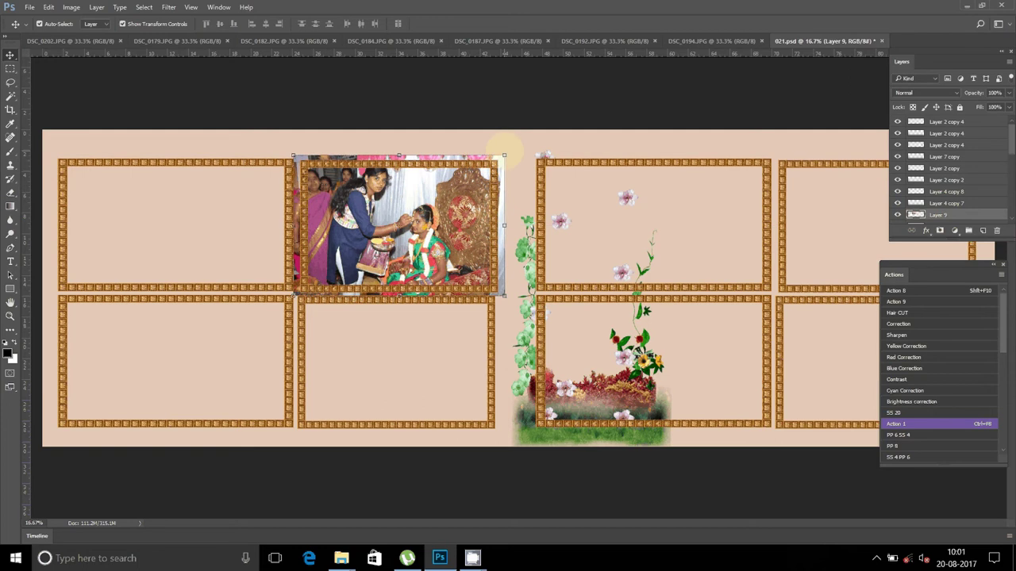
{"action": "left_click_drag", "start_coordinate": [504, 155], "coordinate": [501, 157]}
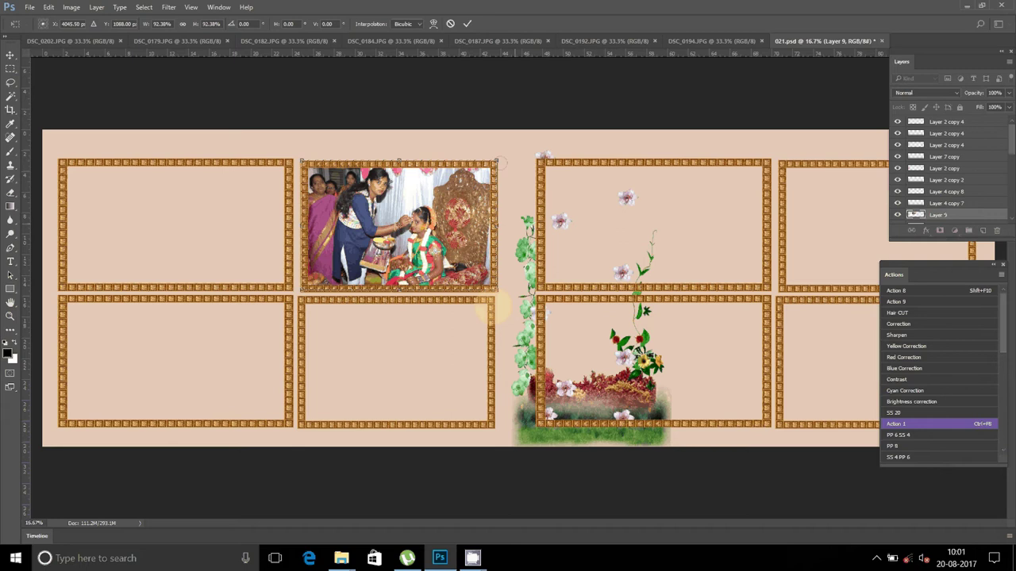
{"action": "key", "text": "Return"}
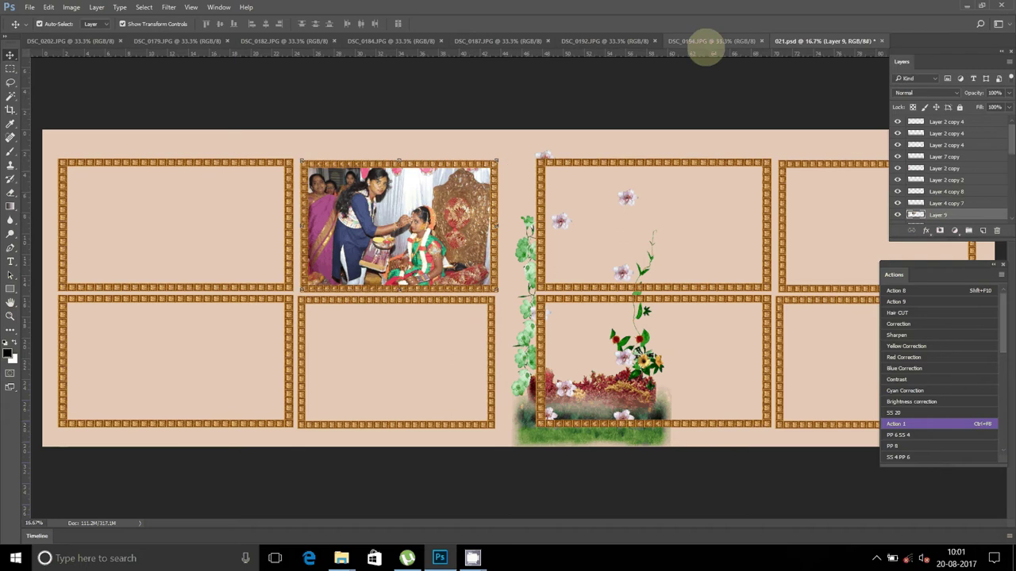
Step: Delete the HAPPY WEDDING copy 2 and HAPPY WEDDING copy text layers
{"action": "scroll", "coordinate": [982, 175], "scroll_direction": "down", "scroll_amount": 3}
{"action": "left_click", "coordinate": [954, 157]}
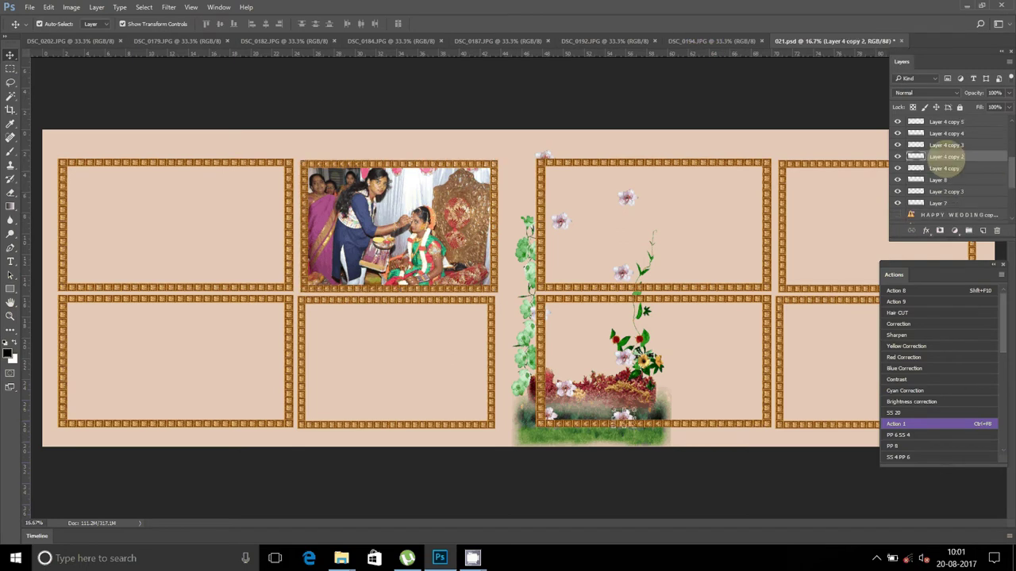
{"action": "left_click", "coordinate": [954, 169]}
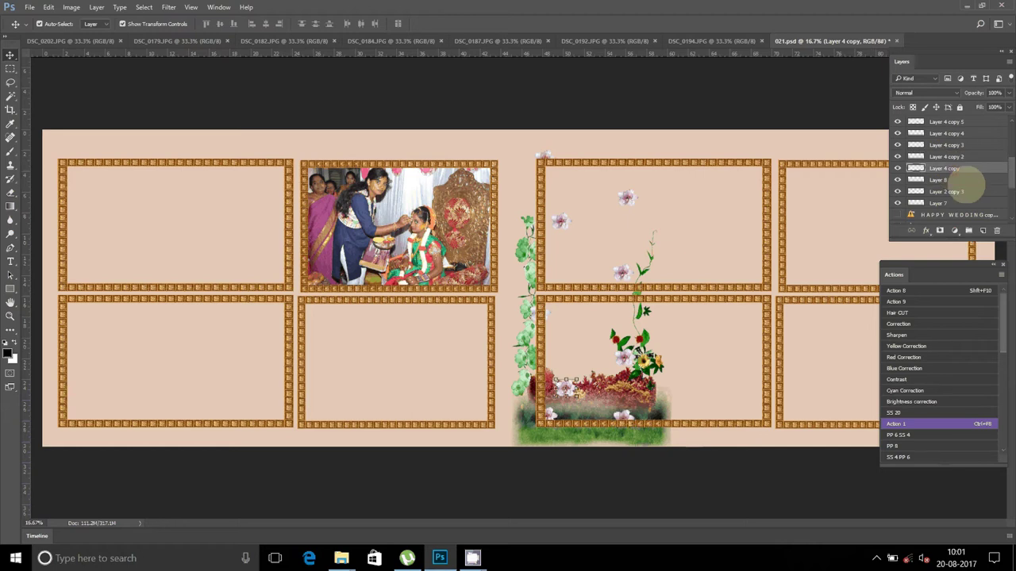
{"action": "scroll", "coordinate": [963, 196], "scroll_direction": "down", "scroll_amount": 2}
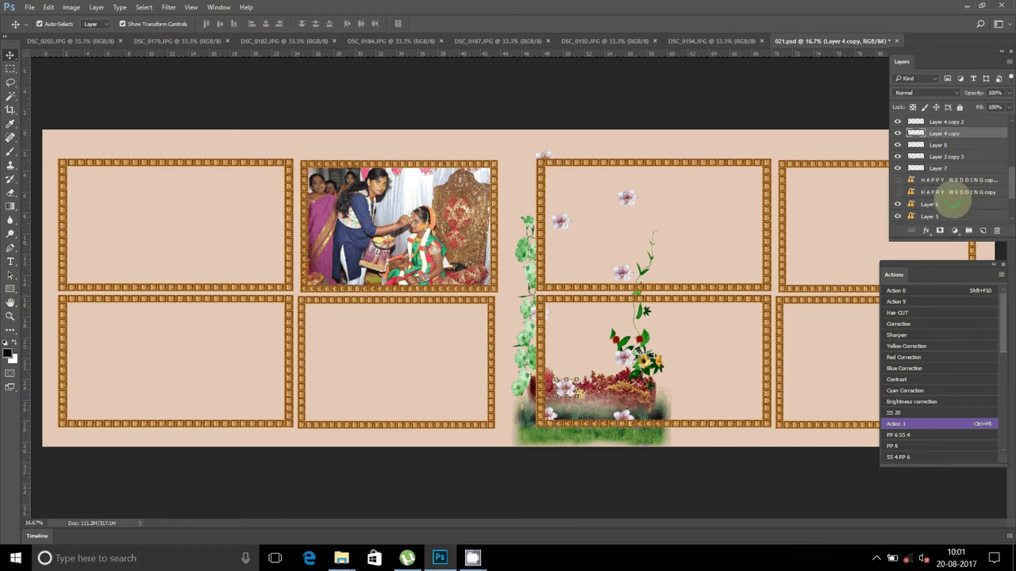
{"action": "left_click", "coordinate": [960, 180]}
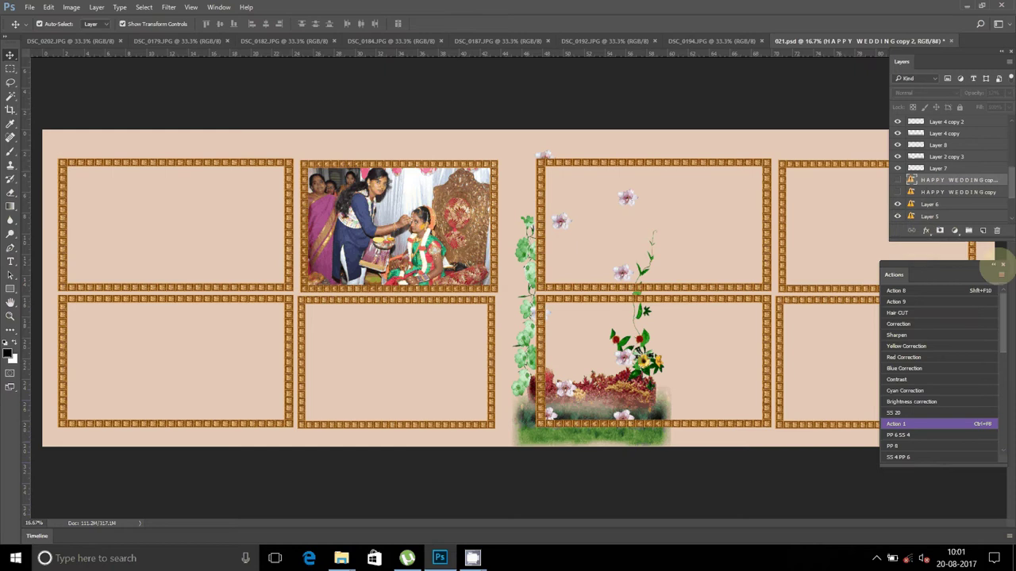
{"action": "left_click", "coordinate": [997, 230]}
{"action": "left_click", "coordinate": [486, 207]}
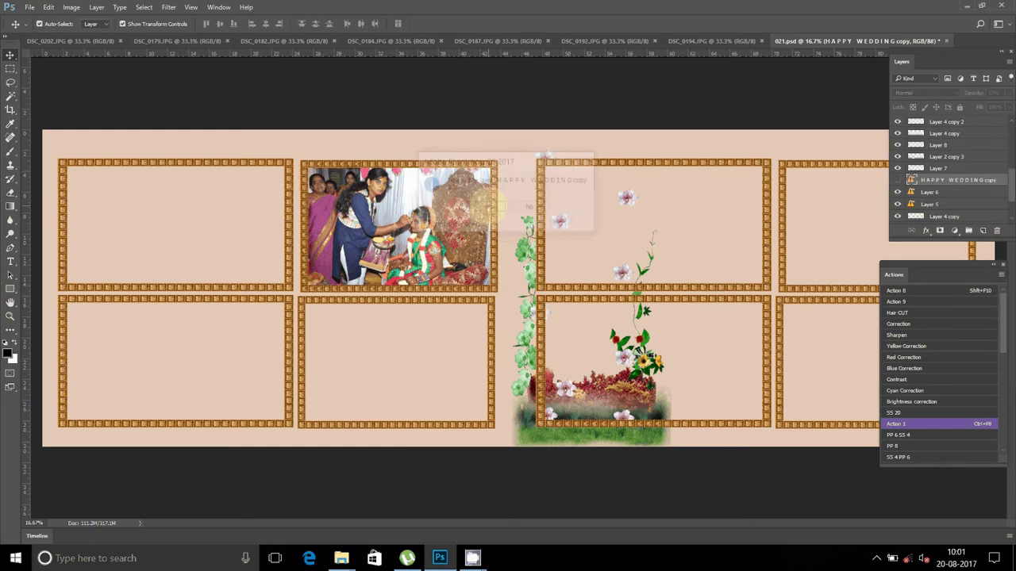
{"action": "left_click", "coordinate": [997, 231]}
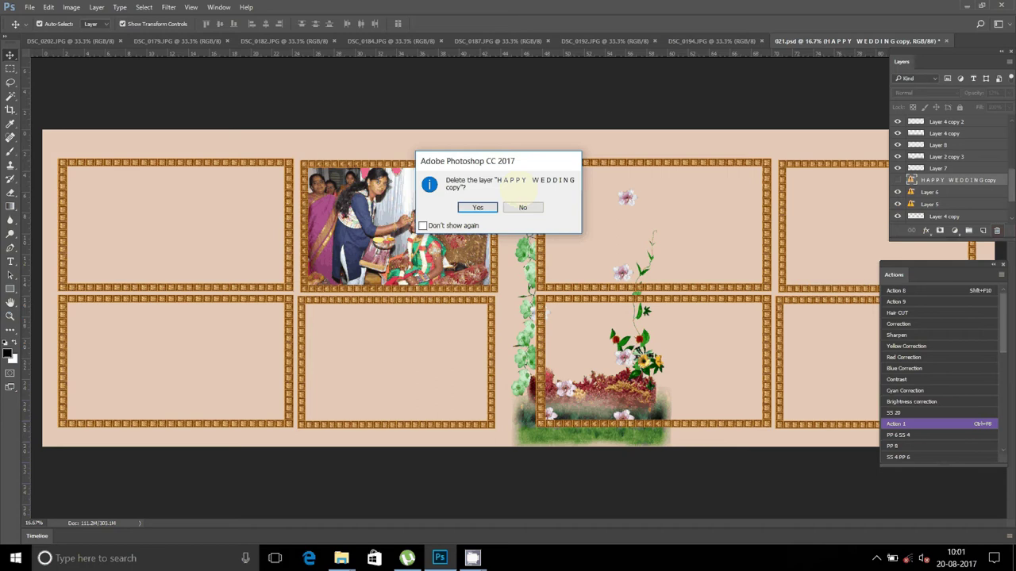
{"action": "key", "text": "Return"}
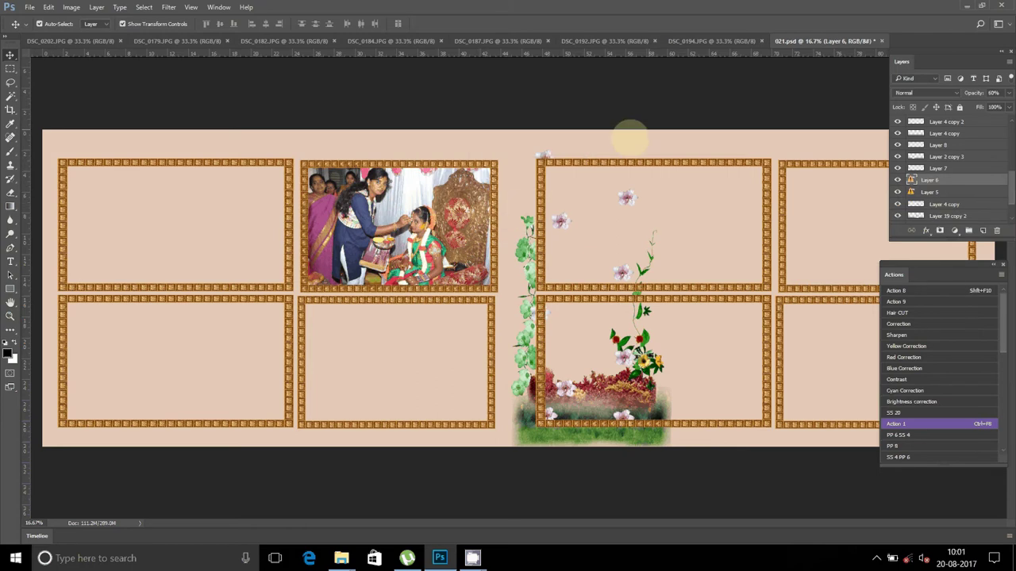
Step: Delete Layer 6 and Layer 5 from the album spread
{"action": "left_click", "coordinate": [997, 230]}
{"action": "key", "text": "Return"}
{"action": "left_click", "coordinate": [997, 230]}
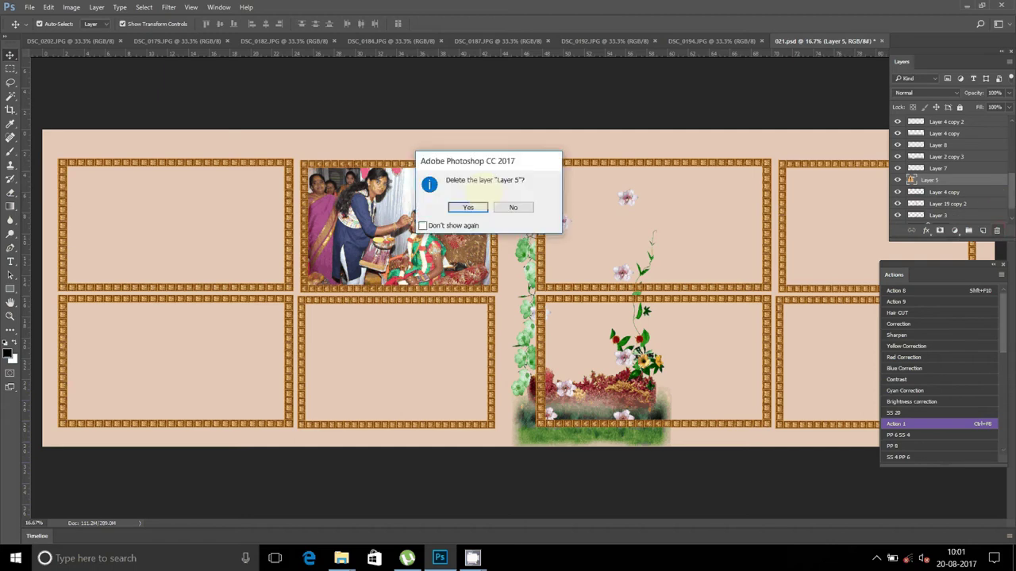
{"action": "left_click", "coordinate": [468, 207]}
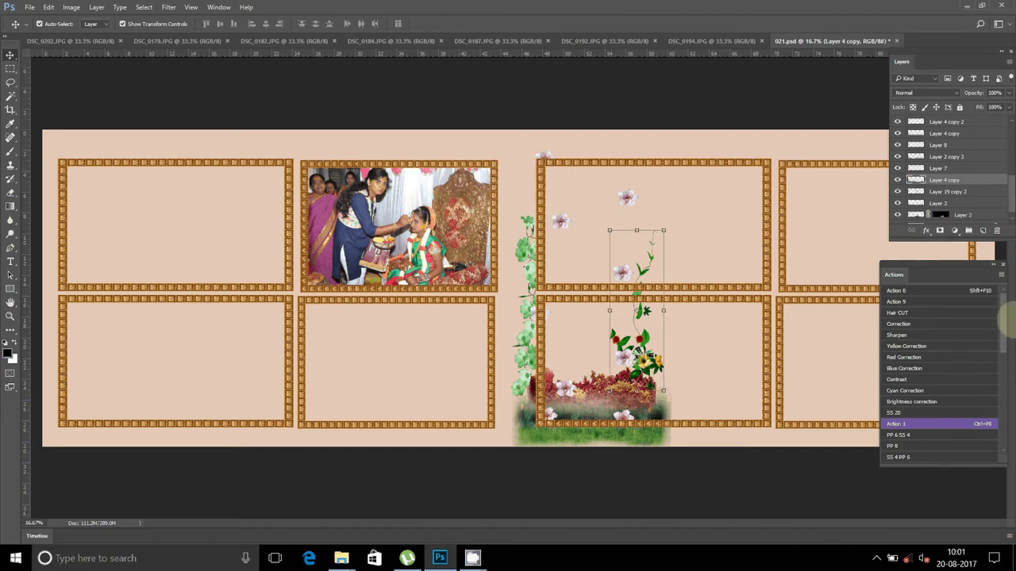
Step: Resize the DSC_0194 photo to 7 inches wide
{"action": "left_click", "coordinate": [711, 41]}
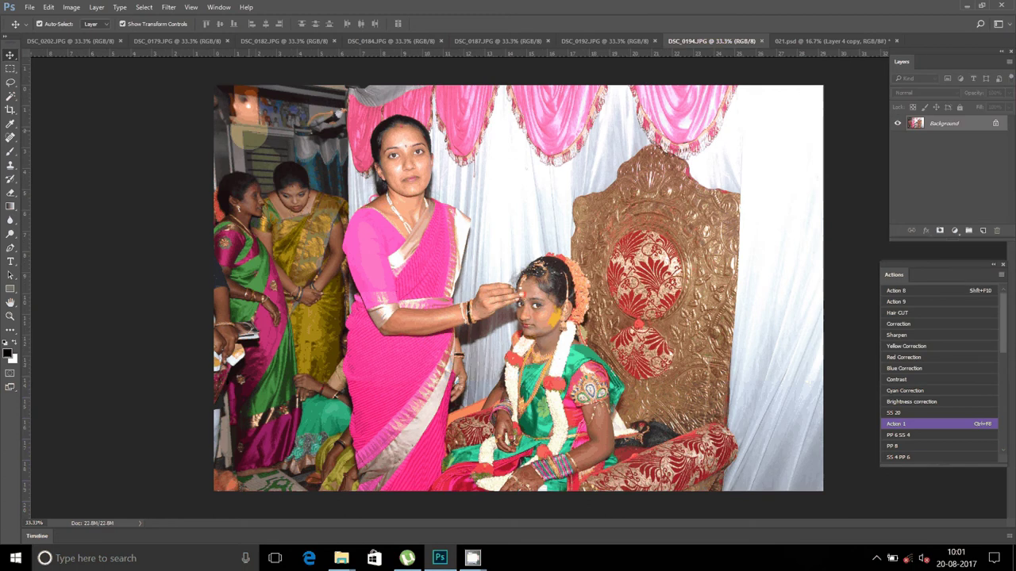
{"action": "left_click", "coordinate": [71, 7]}
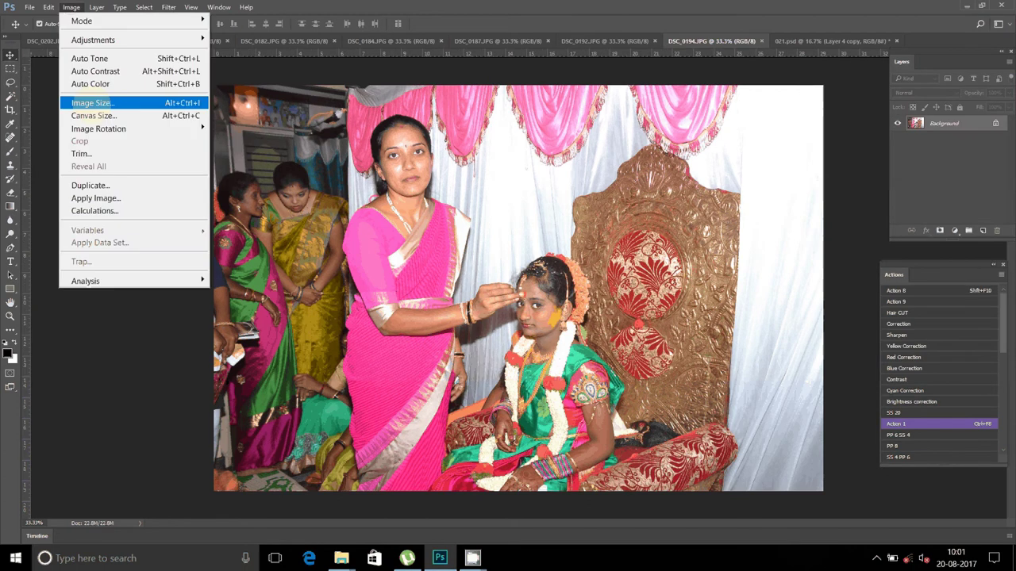
{"action": "left_click", "coordinate": [89, 102]}
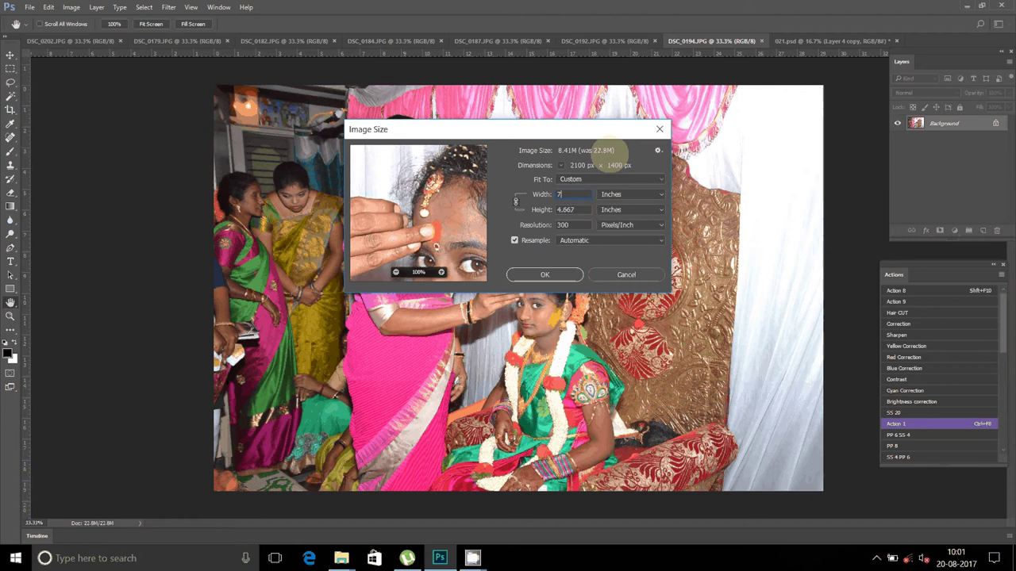
{"action": "key", "text": "Return"}
{"action": "key", "text": "v"}
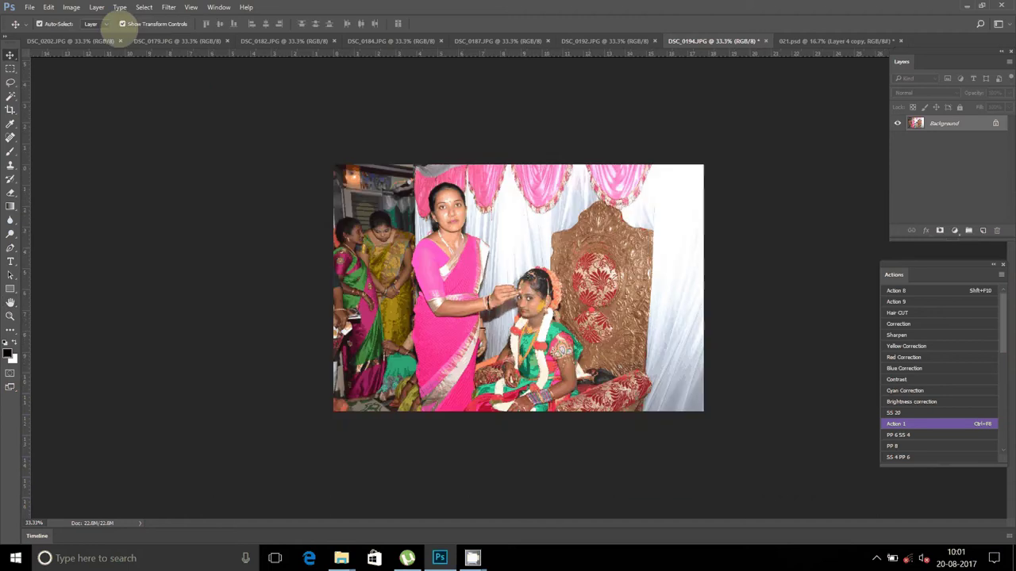
Step: Select all of DSC_0194, copy and clear it, then close it without saving
{"action": "left_click", "coordinate": [143, 7]}
{"action": "left_click", "coordinate": [149, 20]}
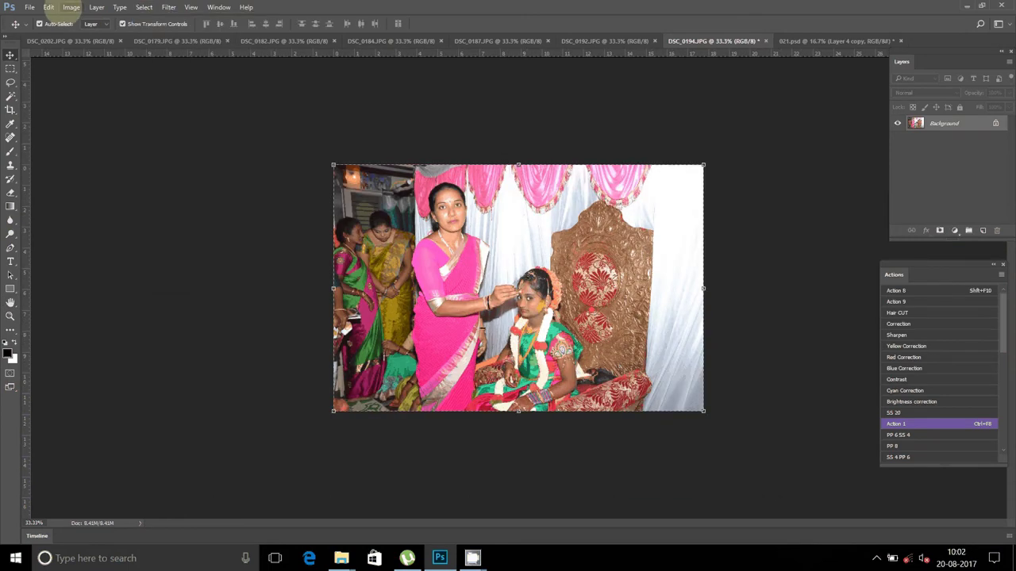
{"action": "left_click", "coordinate": [70, 8]}
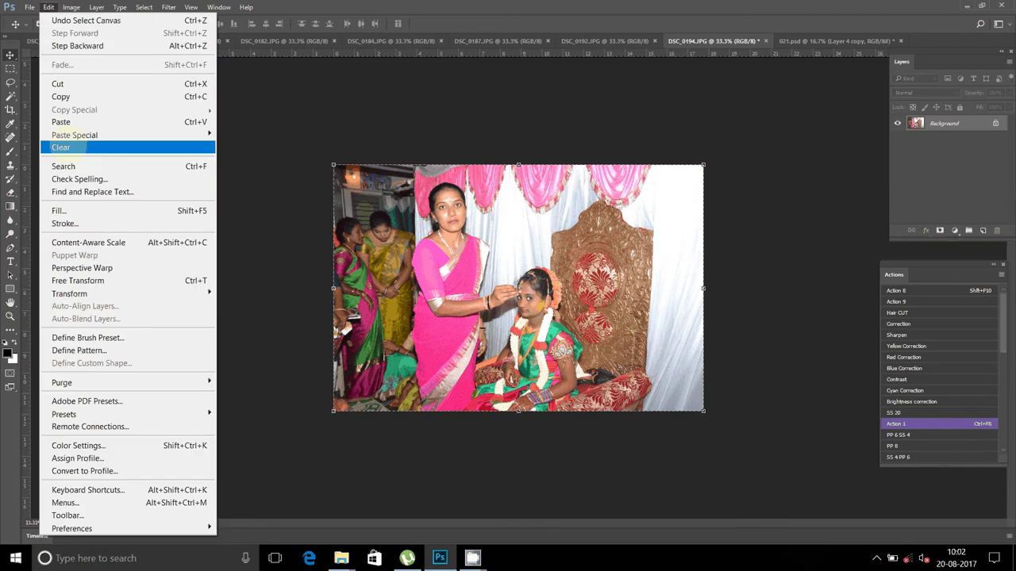
{"action": "left_click", "coordinate": [64, 148]}
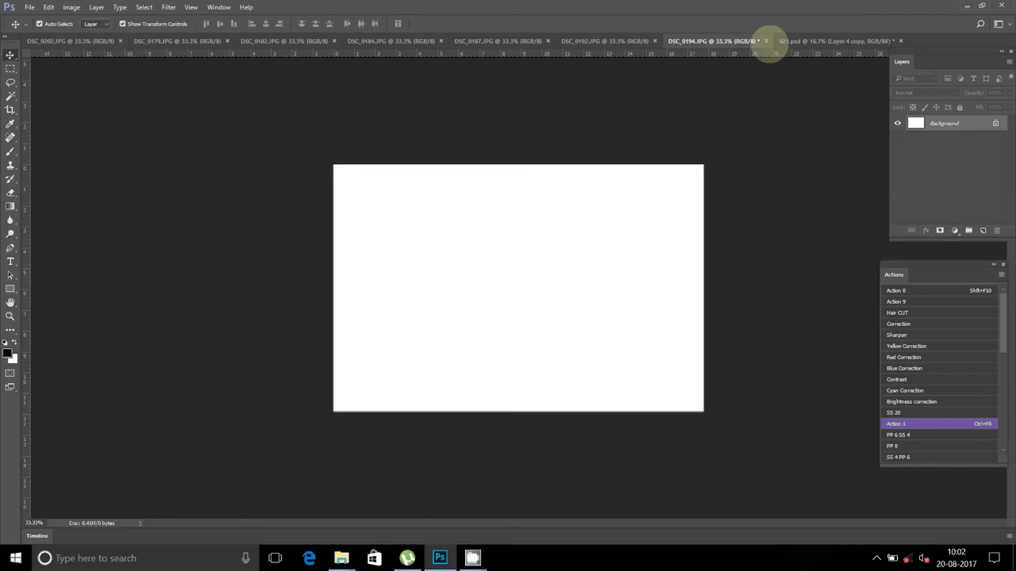
{"action": "left_click", "coordinate": [766, 41]}
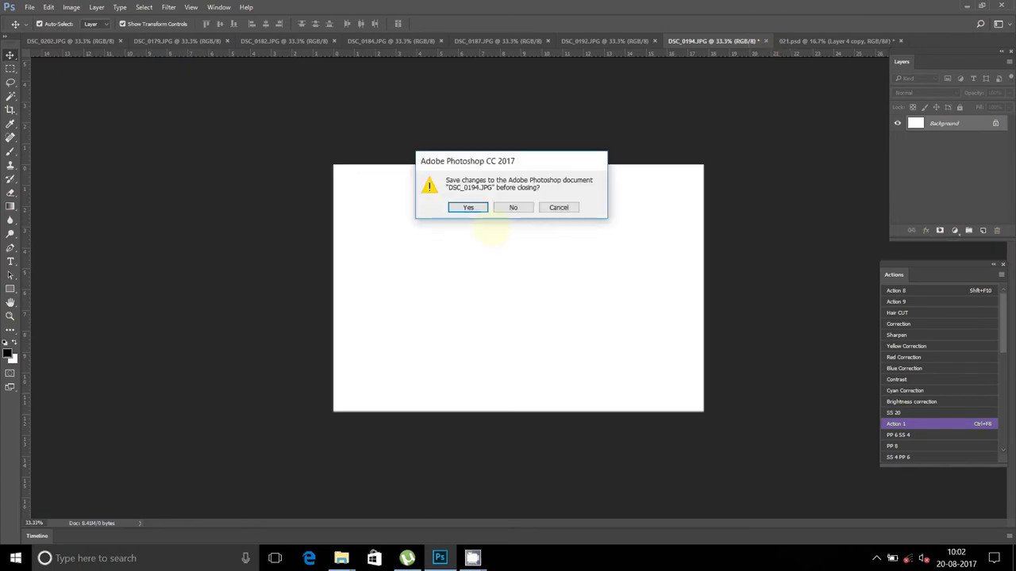
{"action": "left_click", "coordinate": [512, 206]}
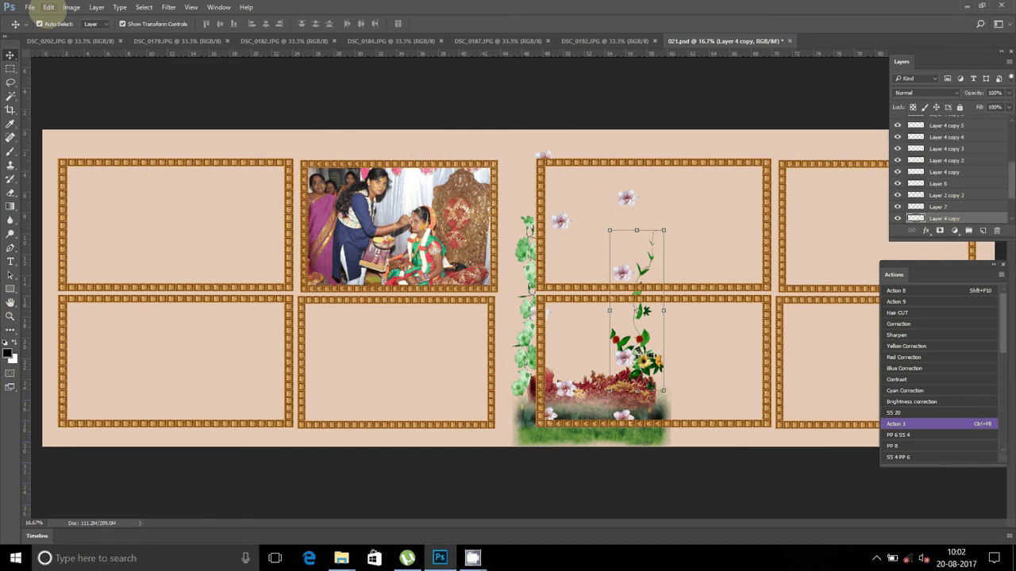
Step: Paste DSC_0194 as Layer 10 and enlarge it to about 124% to fill the right page's upper-left frame
{"action": "left_click", "coordinate": [48, 7]}
{"action": "left_click", "coordinate": [52, 118]}
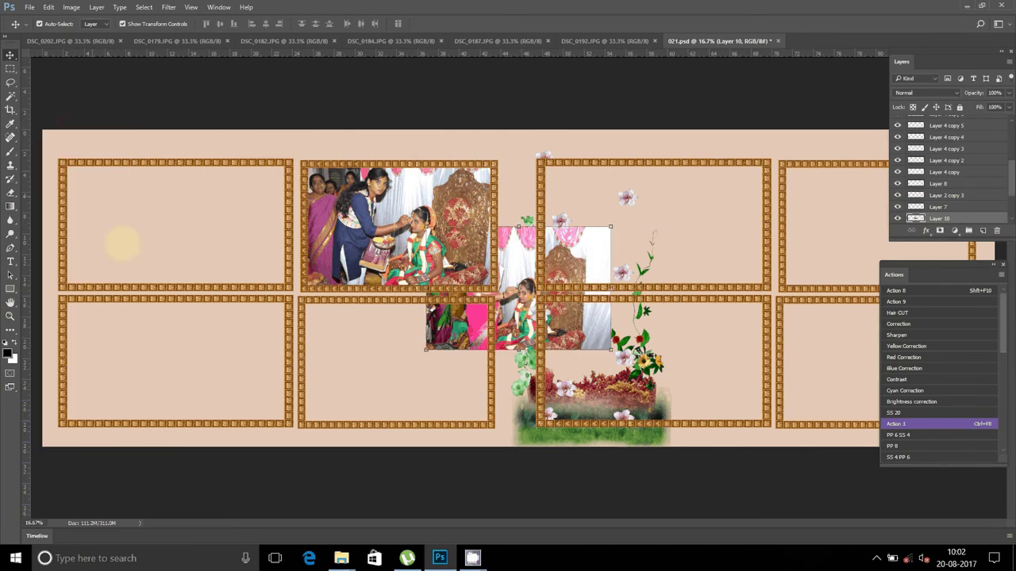
{"action": "mouse_move", "coordinate": [521, 226]}
{"action": "left_mouse_down"}
{"action": "mouse_move", "coordinate": [640, 185]}
{"action": "mouse_move", "coordinate": [654, 165]}
{"action": "left_mouse_up"}
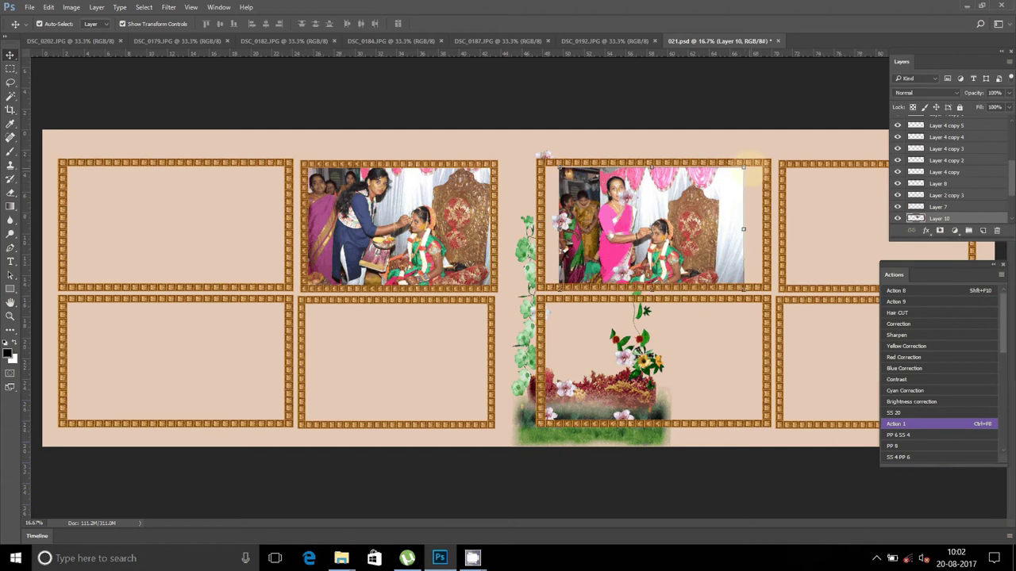
{"action": "left_click_drag", "start_coordinate": [744, 166], "coordinate": [767, 153]}
{"action": "left_click_drag", "start_coordinate": [695, 214], "coordinate": [709, 204]}
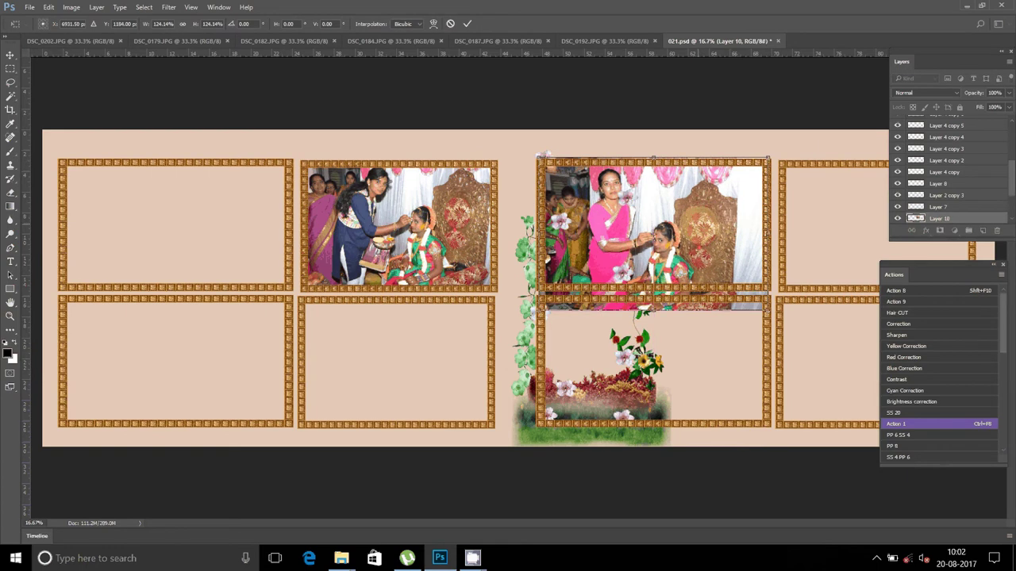
{"action": "key", "text": "Return"}
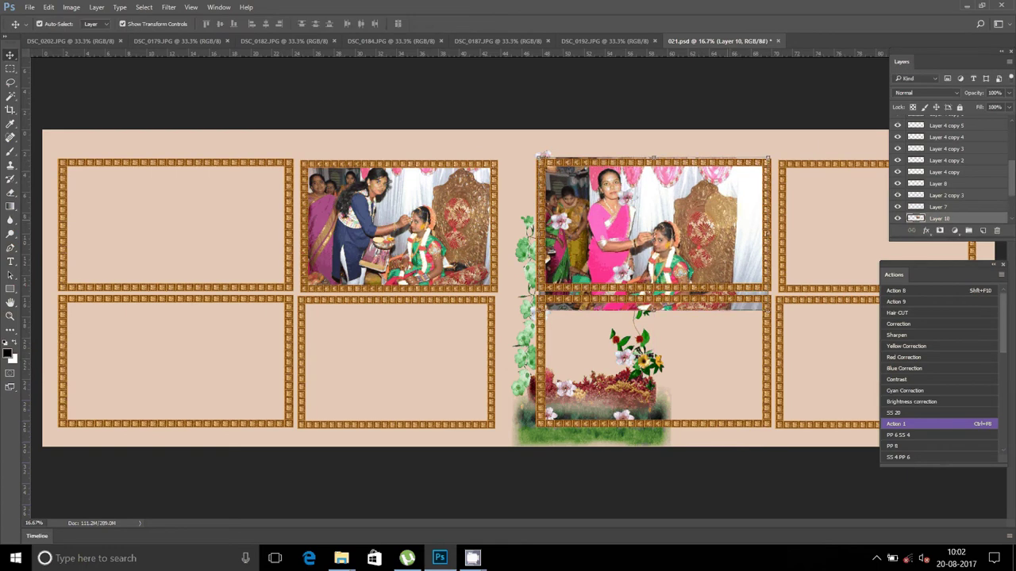
{"action": "left_click", "coordinate": [627, 197]}
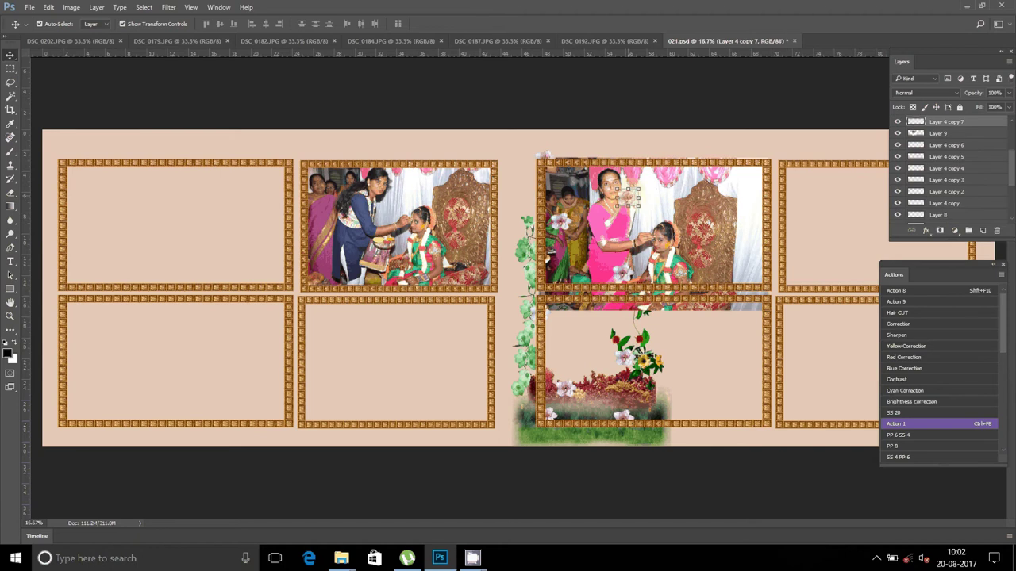
Step: Reposition three small flowers above and along the edges of the DSC_0194 frame
{"action": "left_click", "coordinate": [649, 187]}
{"action": "left_click", "coordinate": [624, 198]}
{"action": "key", "text": "ctrl+t"}
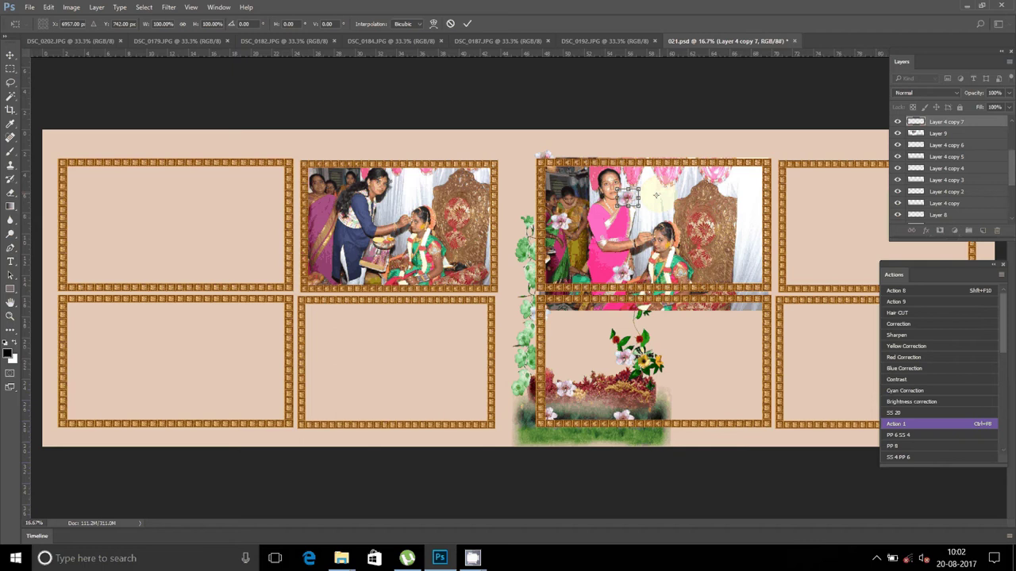
{"action": "key", "text": "Return"}
{"action": "left_click_drag", "start_coordinate": [651, 195], "coordinate": [664, 145]}
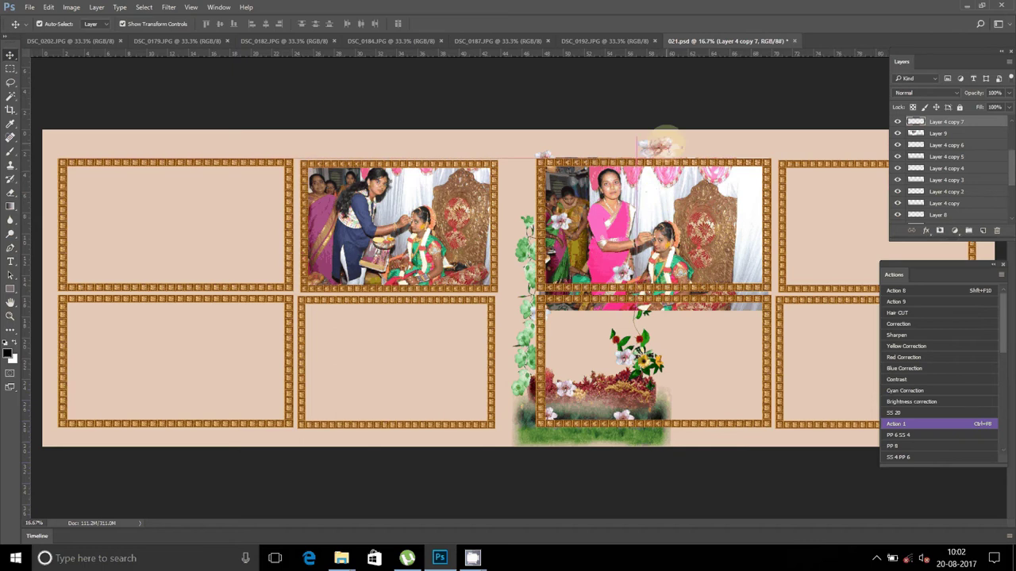
{"action": "left_click", "coordinate": [619, 272]}
{"action": "mouse_move", "coordinate": [619, 272]}
{"action": "left_mouse_down"}
{"action": "mouse_move", "coordinate": [631, 256]}
{"action": "mouse_move", "coordinate": [520, 292]}
{"action": "left_mouse_up"}
{"action": "left_click", "coordinate": [560, 218]}
{"action": "key", "text": "ctrl+t"}
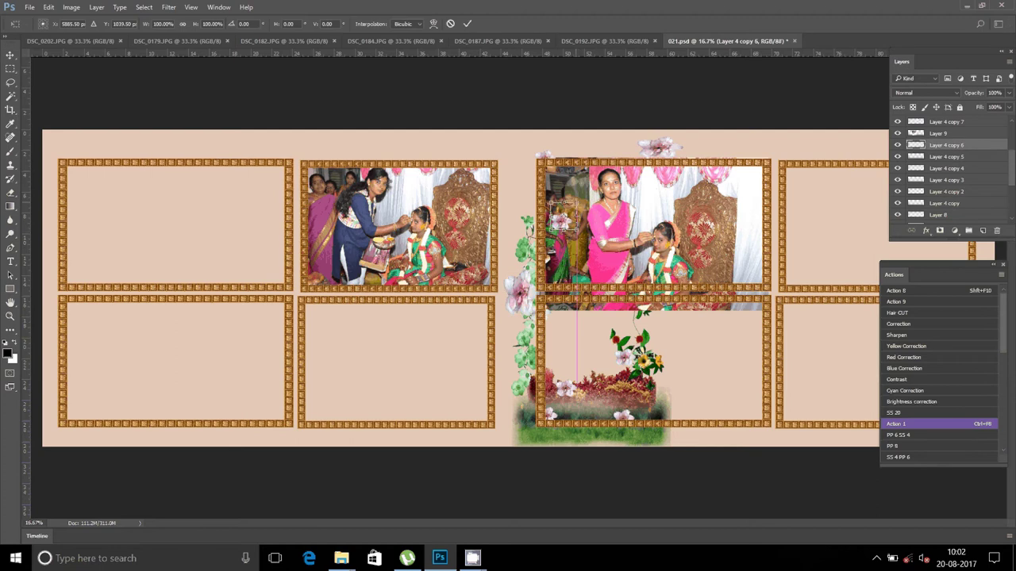
{"action": "key", "text": "Return"}
{"action": "mouse_move", "coordinate": [560, 218]}
{"action": "left_mouse_down"}
{"action": "mouse_move", "coordinate": [510, 229]}
{"action": "mouse_move", "coordinate": [527, 192]}
{"action": "left_mouse_up"}
Step: Delete the strip of Layer 10 overhanging below the frame and deselect
{"action": "key", "text": "ctrl+v"}
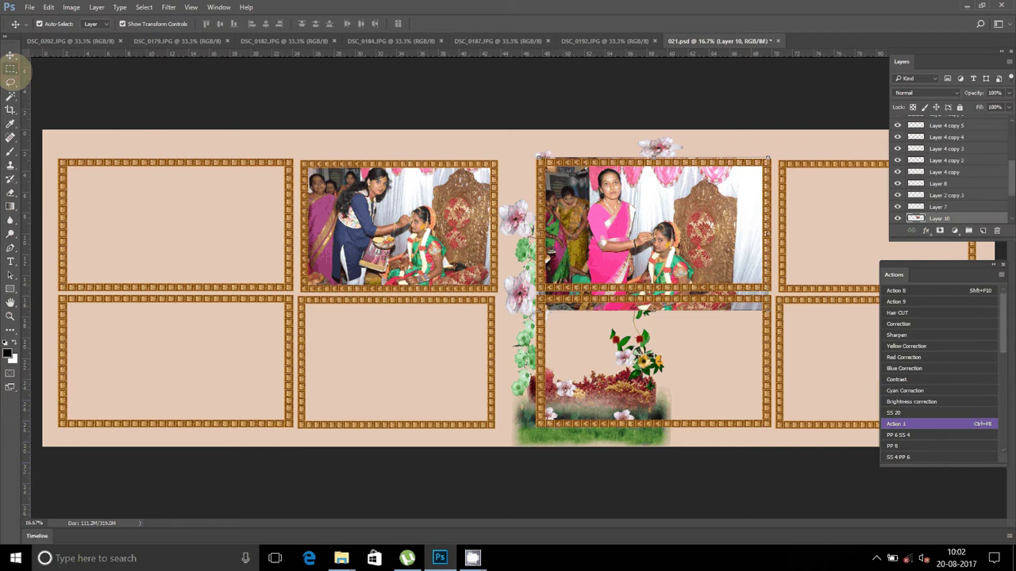
{"action": "left_click", "coordinate": [11, 69]}
{"action": "mouse_move", "coordinate": [652, 313]}
{"action": "left_mouse_down"}
{"action": "mouse_move", "coordinate": [709, 342]}
{"action": "mouse_move", "coordinate": [763, 352]}
{"action": "left_mouse_up"}
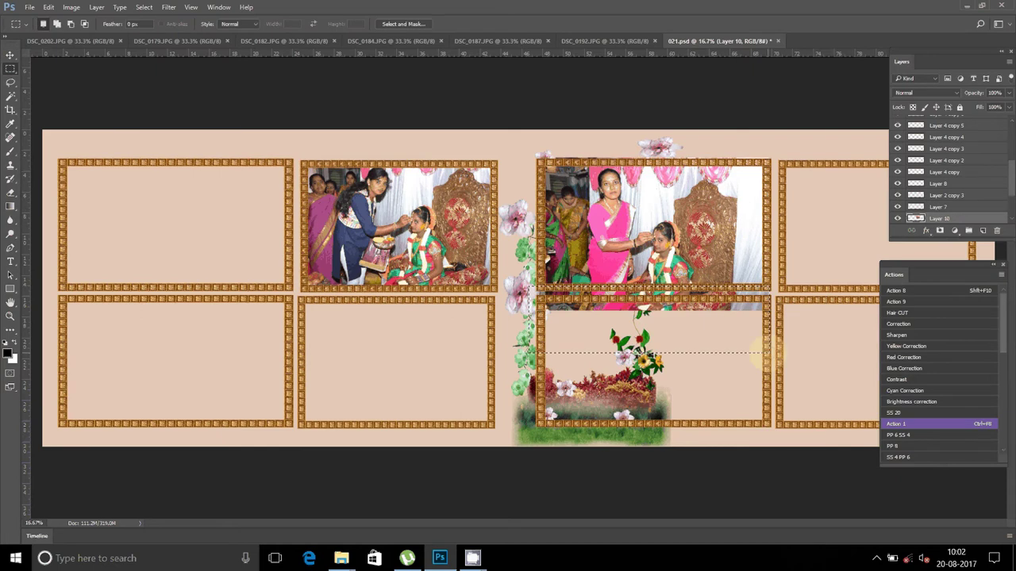
{"action": "key", "text": "Delete"}
{"action": "left_click", "coordinate": [262, 82]}
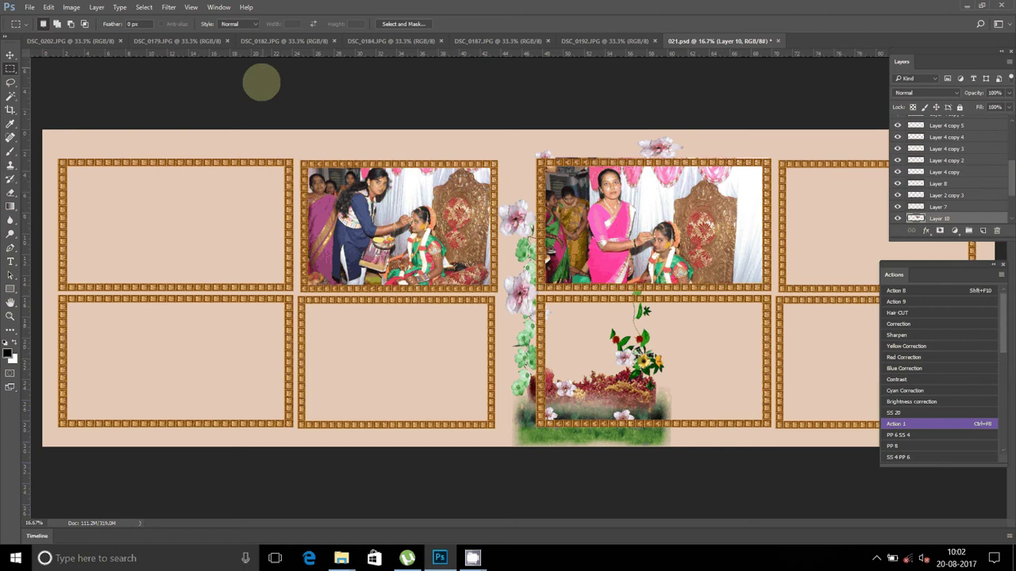
Step: Shrink the DSC_0192 photo through Image Size
{"action": "left_click", "coordinate": [604, 40]}
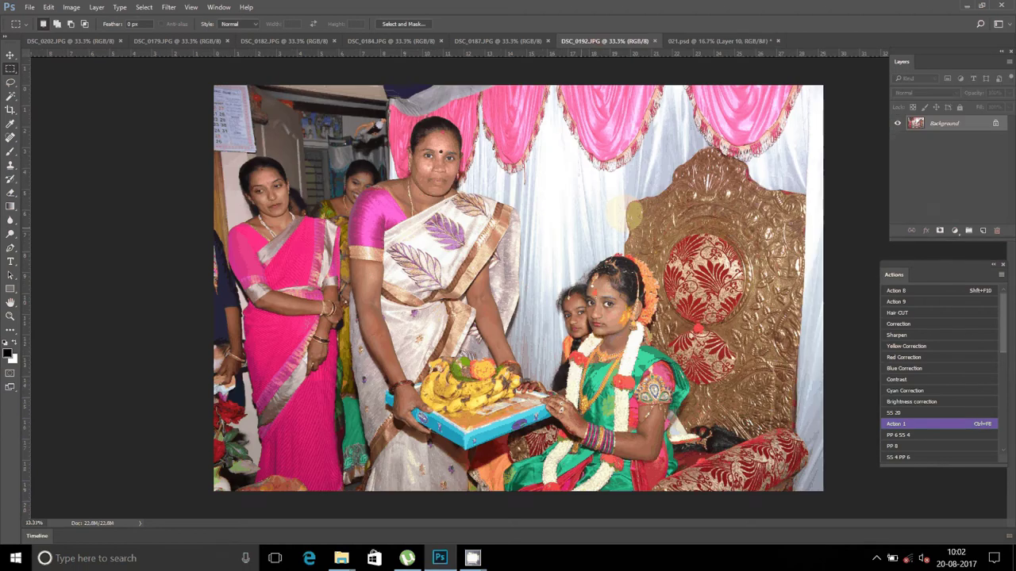
{"action": "left_click", "coordinate": [70, 7]}
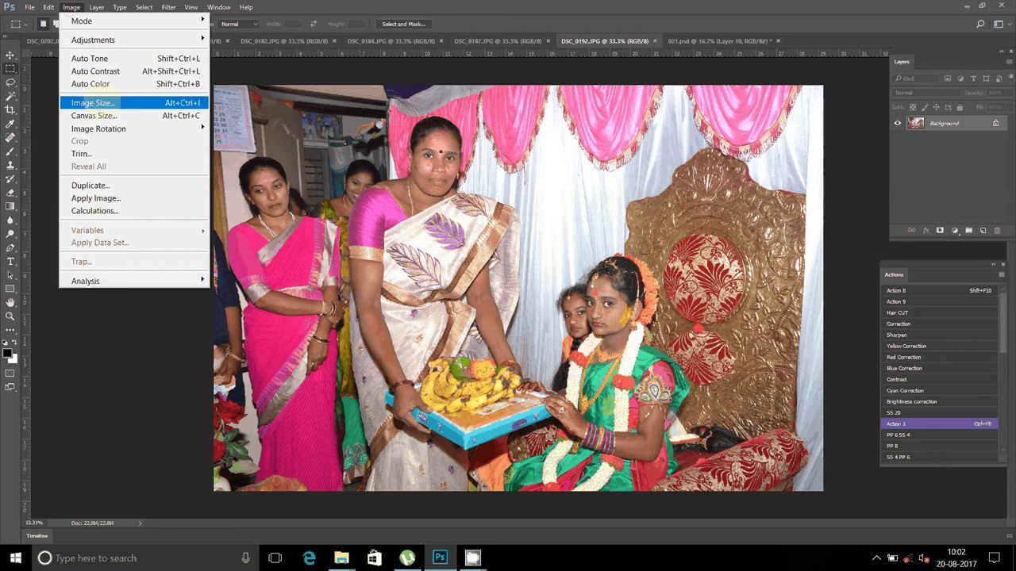
{"action": "left_click", "coordinate": [93, 102]}
{"action": "key", "text": "Return"}
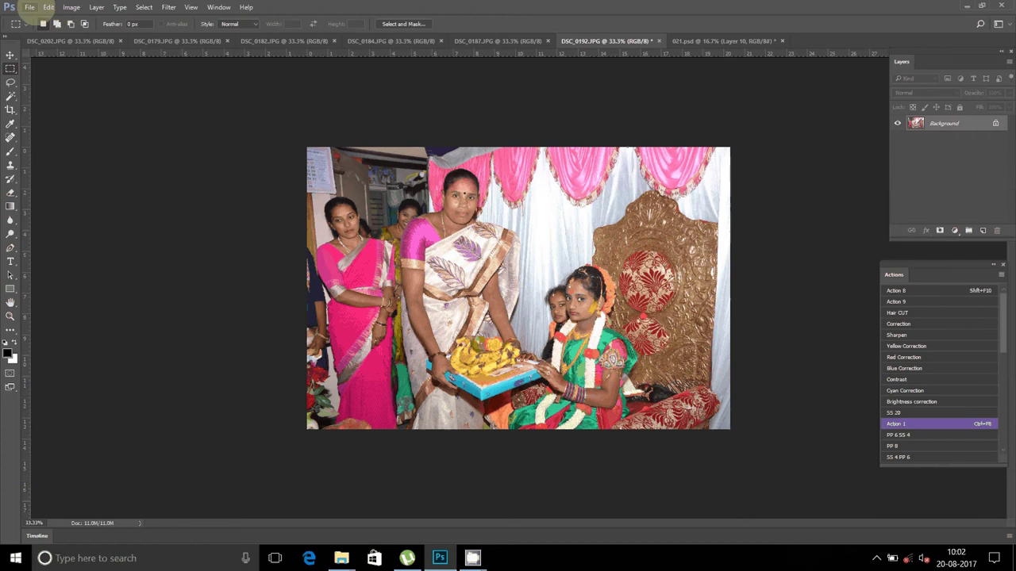
Step: Select all of DSC_0192, copy and clear it, then close it without saving
{"action": "left_click", "coordinate": [70, 7]}
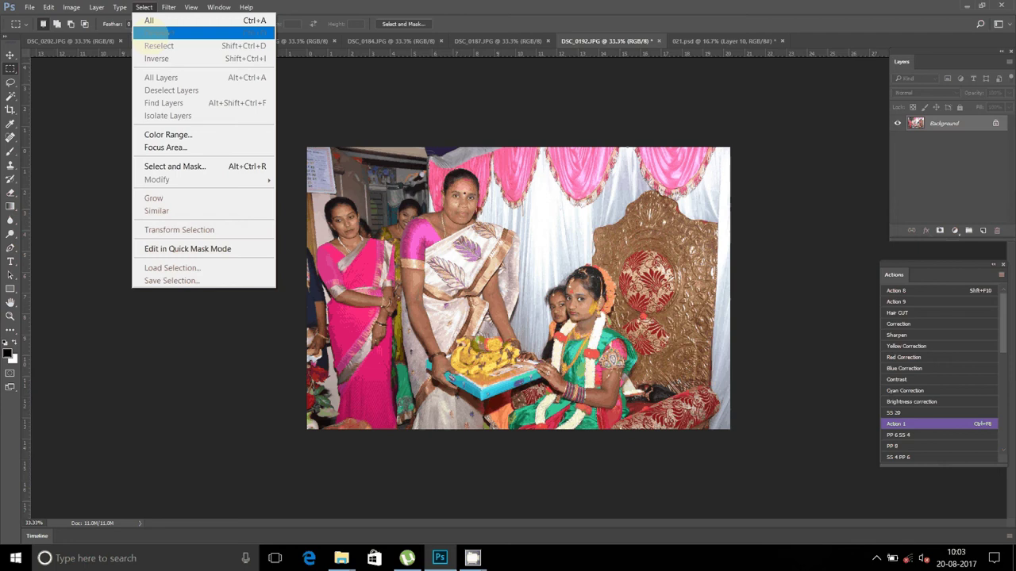
{"action": "left_click", "coordinate": [150, 20]}
{"action": "left_click", "coordinate": [48, 7]}
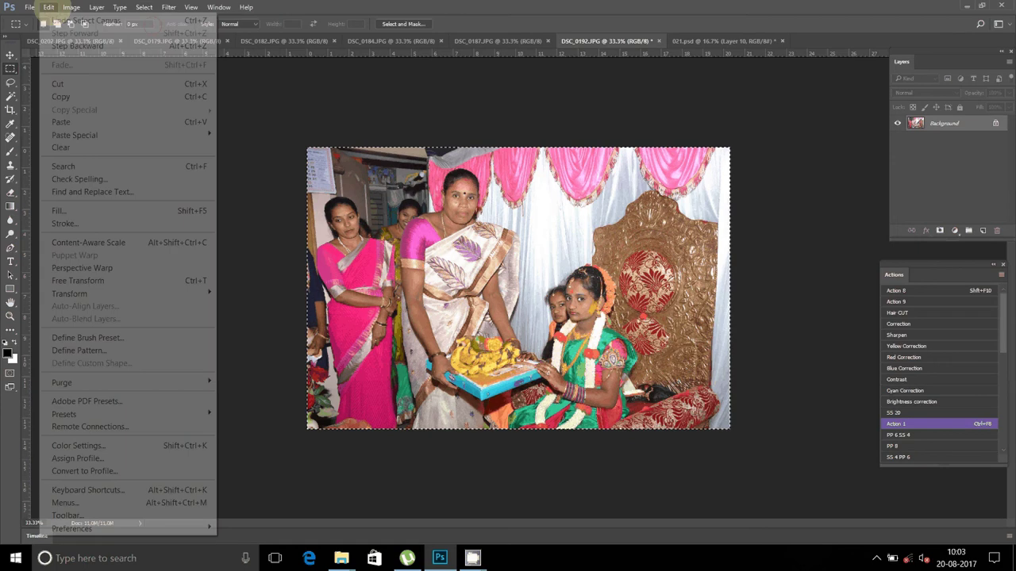
{"action": "left_click", "coordinate": [60, 146]}
{"action": "left_click", "coordinate": [650, 41]}
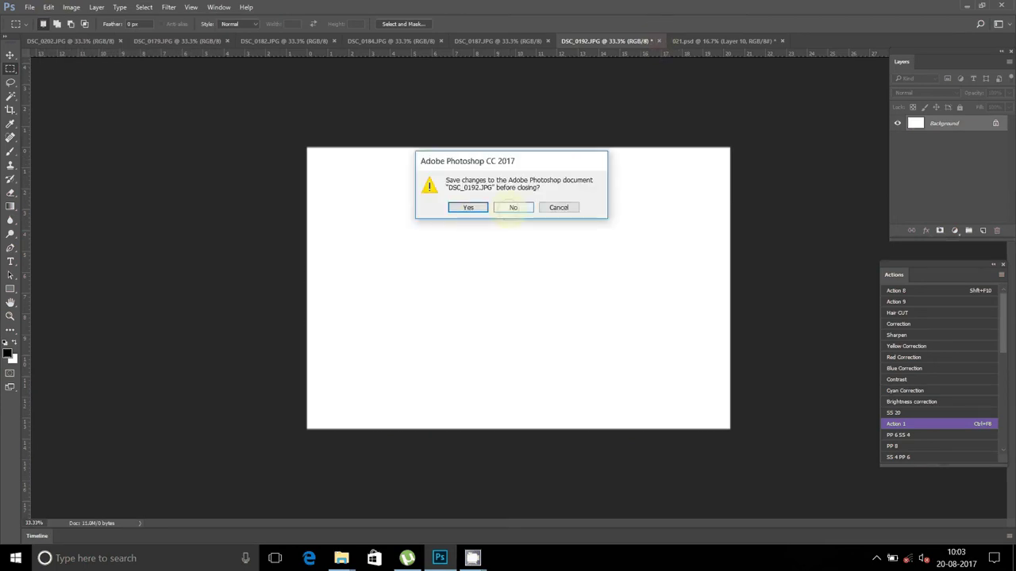
{"action": "left_click", "coordinate": [513, 207]}
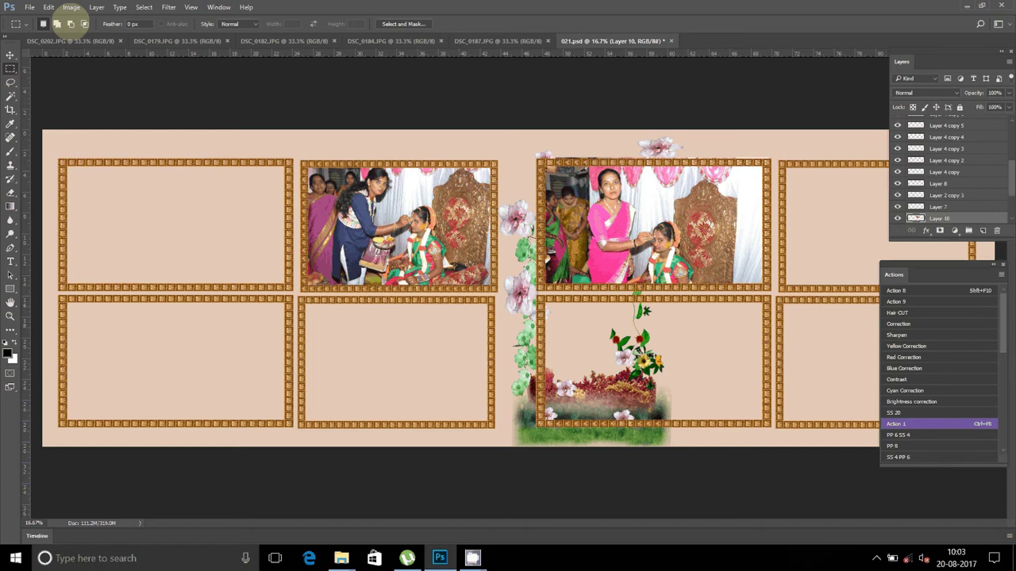
Step: Paste DSC_0192 as Layer 11 and fit it into the lower frame beneath DSC_0194
{"action": "left_click", "coordinate": [71, 8]}
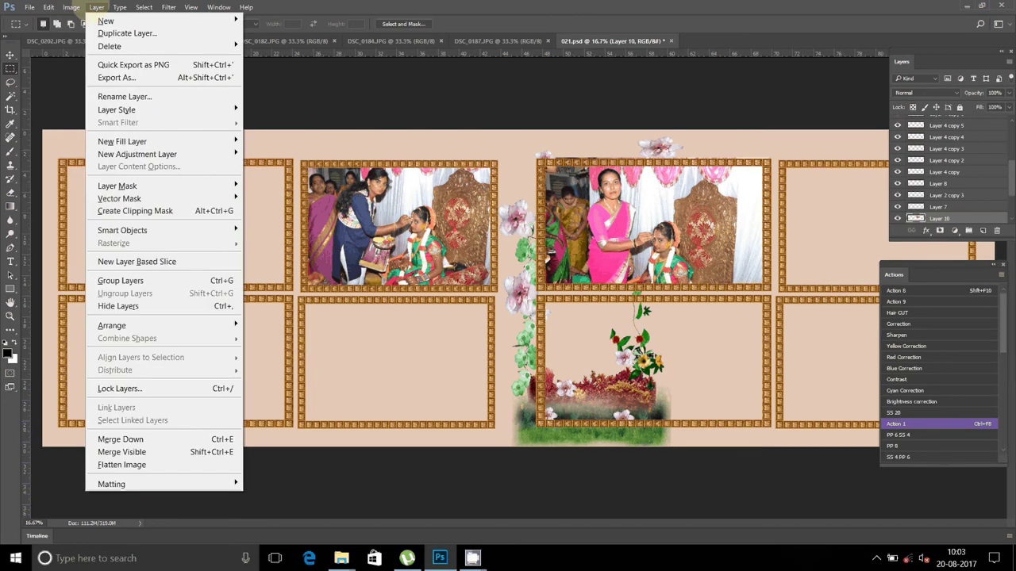
{"action": "mouse_move", "coordinate": [48, 7]}
{"action": "left_click", "coordinate": [71, 122]}
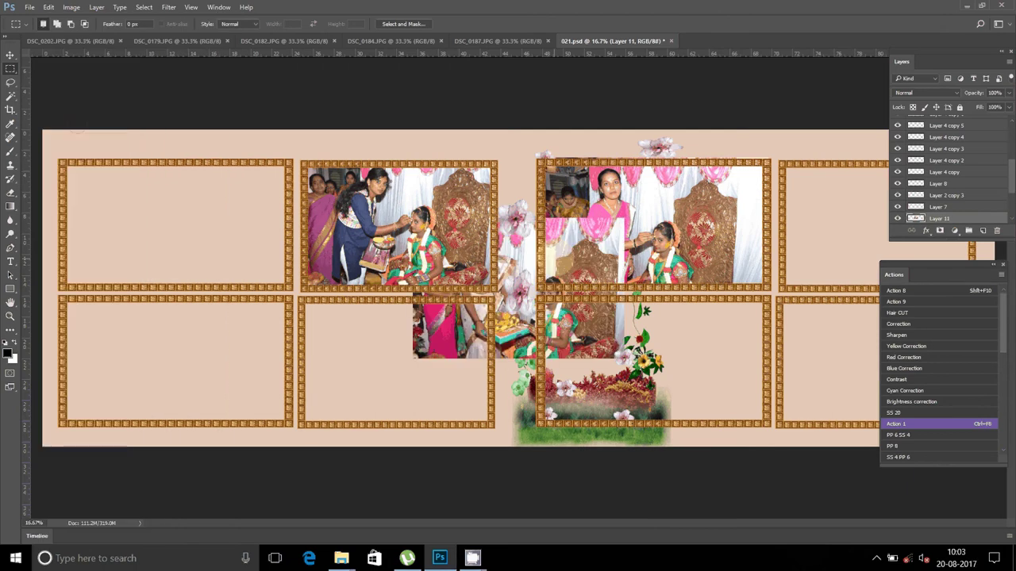
{"action": "left_click", "coordinate": [10, 55]}
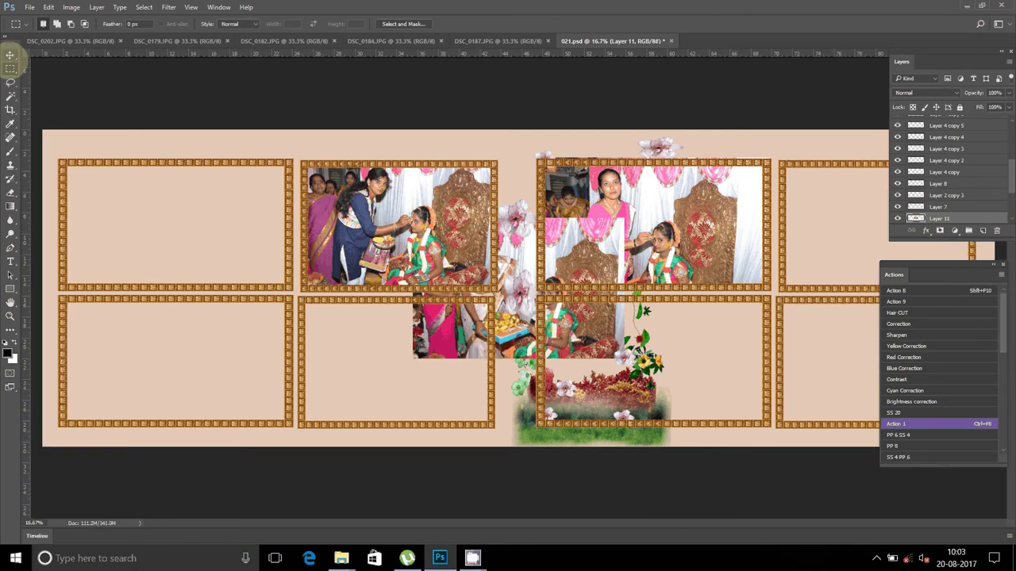
{"action": "mouse_move", "coordinate": [622, 230]}
{"action": "left_mouse_down"}
{"action": "mouse_move", "coordinate": [746, 293]}
{"action": "mouse_move", "coordinate": [724, 301]}
{"action": "left_mouse_up"}
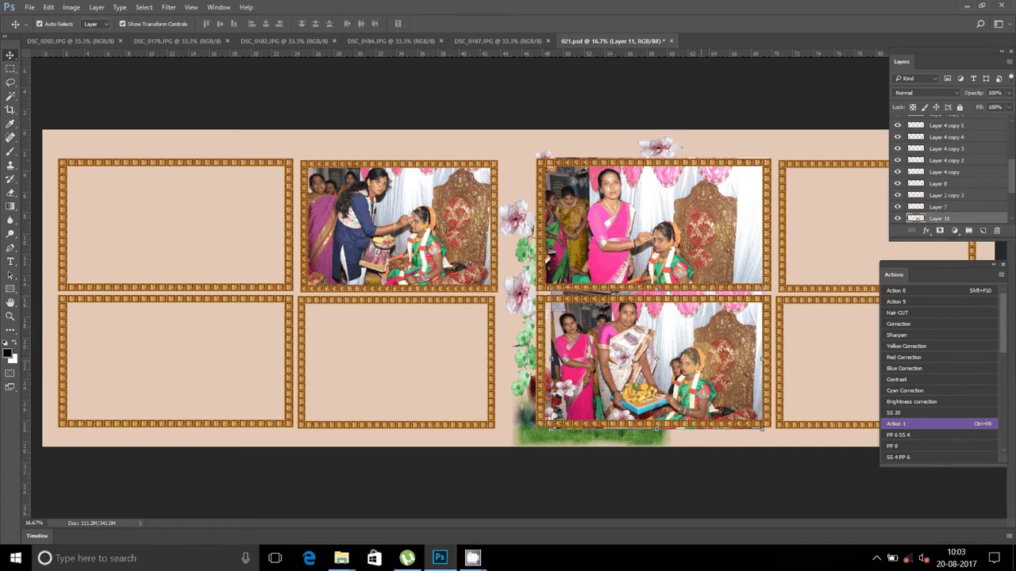
{"action": "left_click_drag", "start_coordinate": [655, 359], "coordinate": [656, 359]}
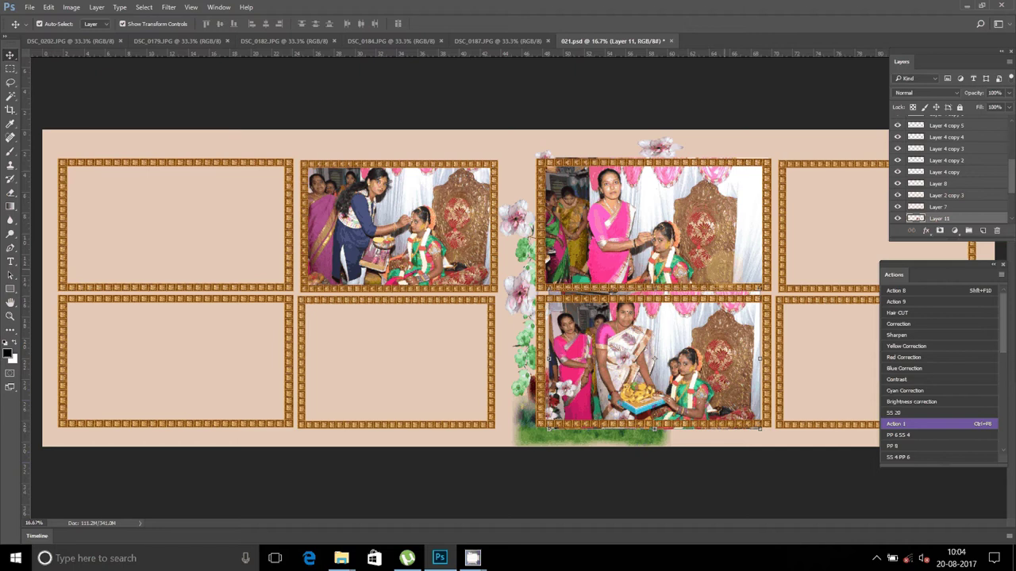
{"action": "left_click", "coordinate": [353, 68]}
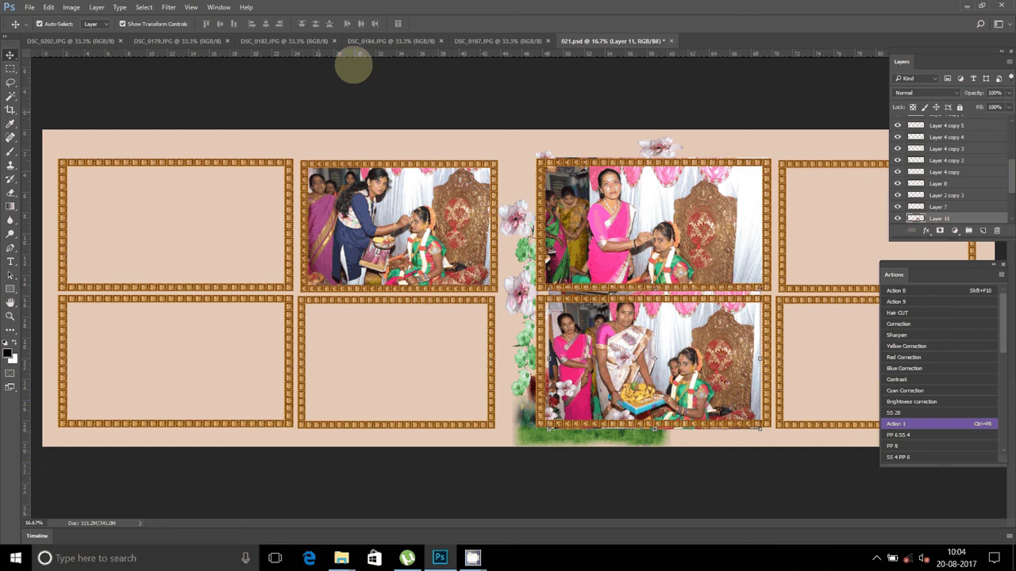
Step: Shrink the DSC_0187.JPG photo with Image Size and select the whole image
{"action": "left_click", "coordinate": [497, 41]}
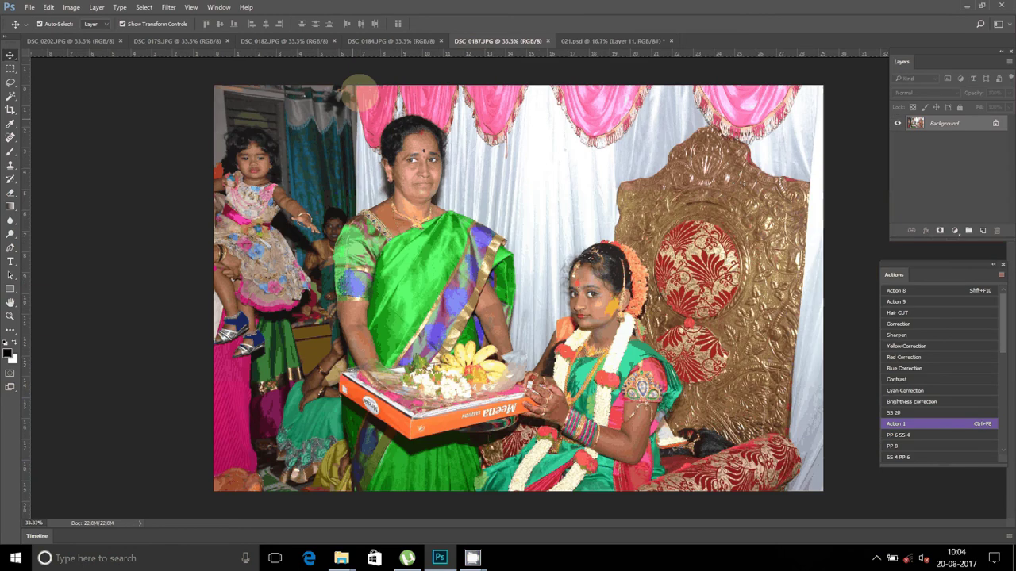
{"action": "key", "text": "ctrl+alt+i"}
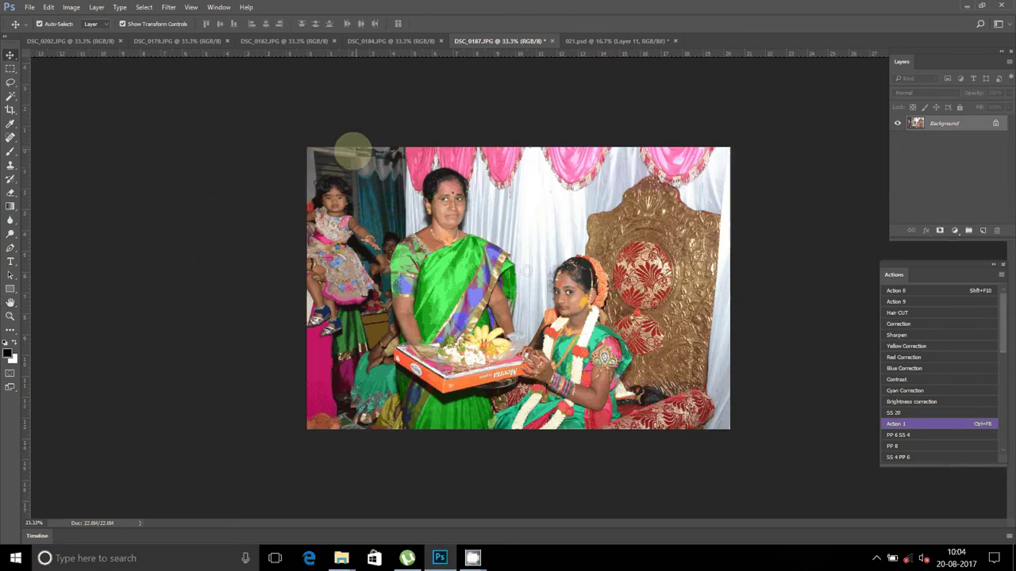
{"action": "left_click", "coordinate": [143, 7]}
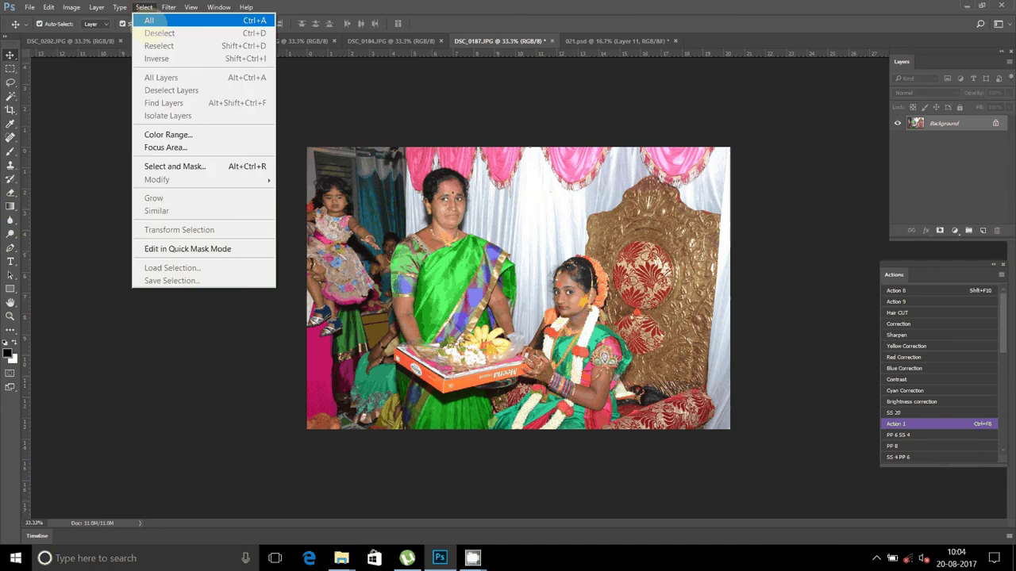
{"action": "left_click", "coordinate": [149, 20]}
Step: Cut DSC_0187 to the clipboard and close it without saving
{"action": "left_click", "coordinate": [72, 7]}
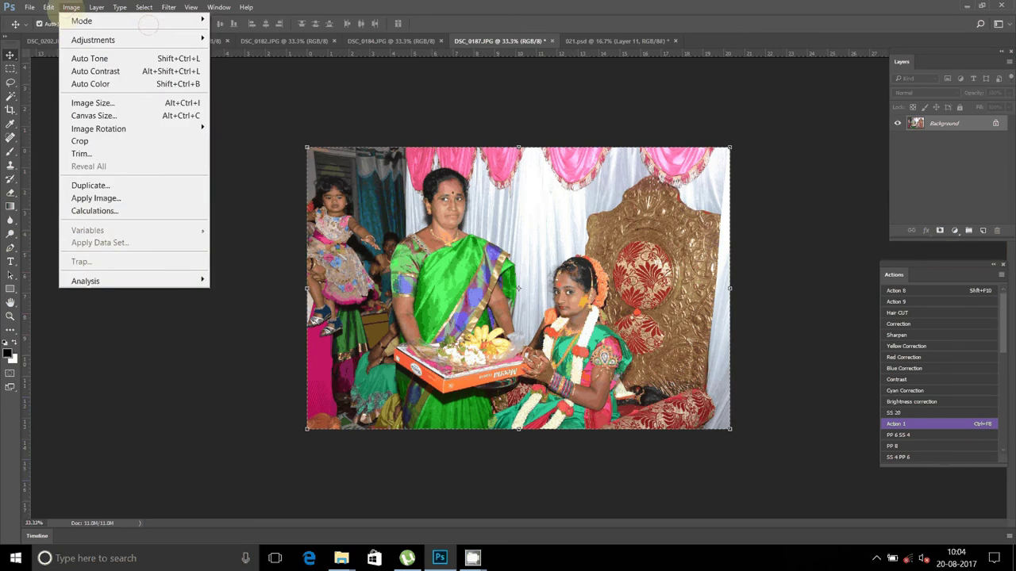
{"action": "mouse_move", "coordinate": [49, 7]}
{"action": "left_click", "coordinate": [60, 84]}
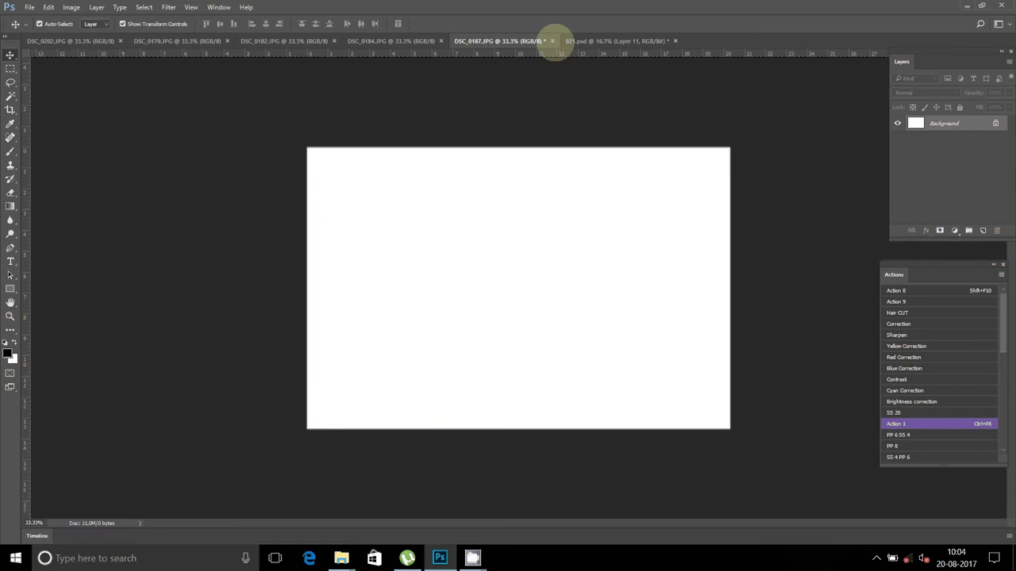
{"action": "left_click", "coordinate": [556, 41]}
{"action": "left_click", "coordinate": [516, 206]}
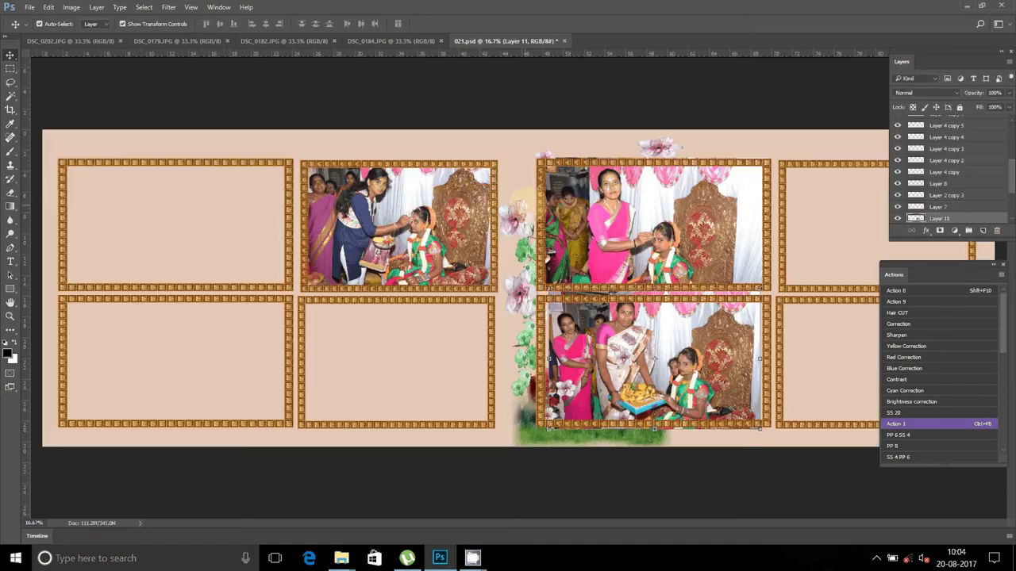
Step: Paste the DSC_0187 photo into 021.psd as Layer 12, dragging it toward the right page
{"action": "left_click", "coordinate": [48, 7]}
{"action": "left_click", "coordinate": [72, 121]}
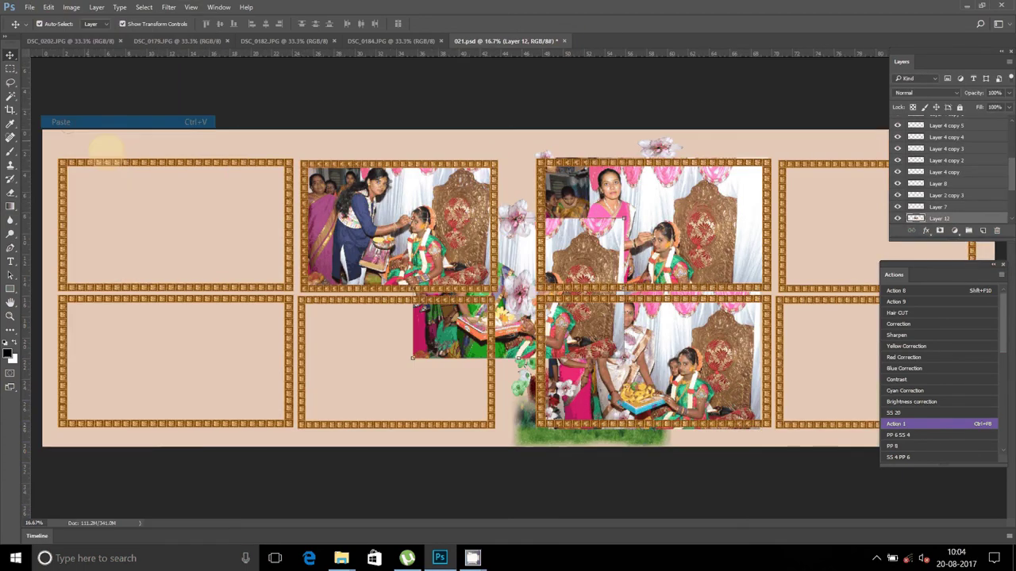
{"action": "mouse_move", "coordinate": [547, 237]}
{"action": "left_mouse_down"}
{"action": "mouse_move", "coordinate": [764, 268]}
{"action": "mouse_move", "coordinate": [766, 285]}
{"action": "left_mouse_up"}
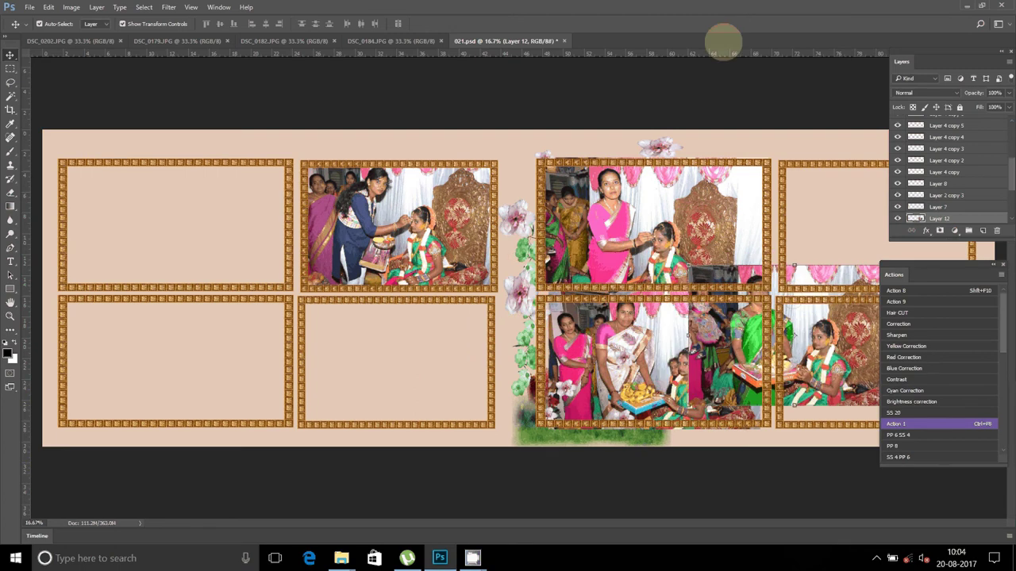
Step: Fit the whole spread on screen and move Layer 12 over the lower-right frame
{"action": "left_click_drag", "start_coordinate": [723, 41], "coordinate": [714, 49]}
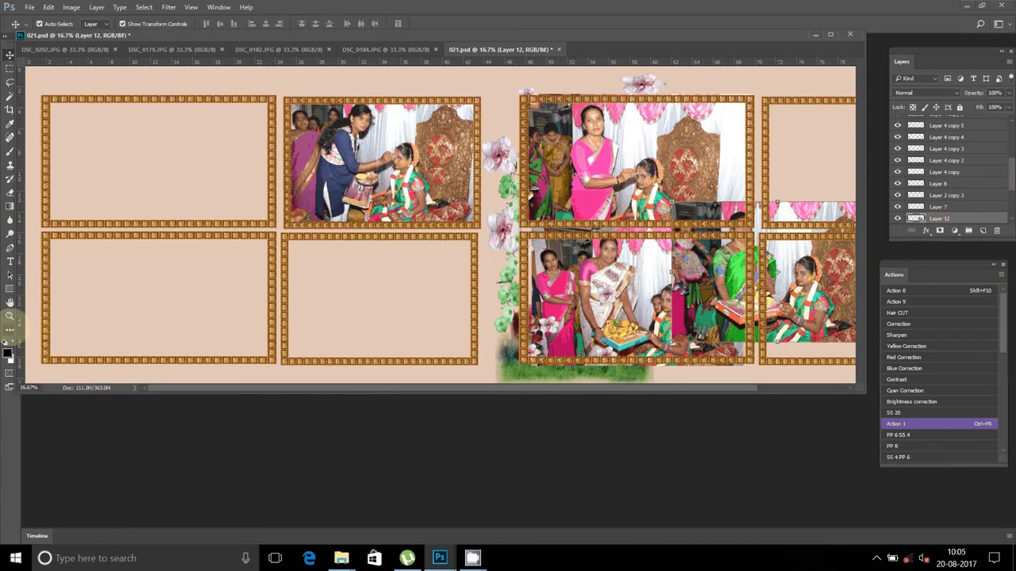
{"action": "left_click", "coordinate": [10, 316]}
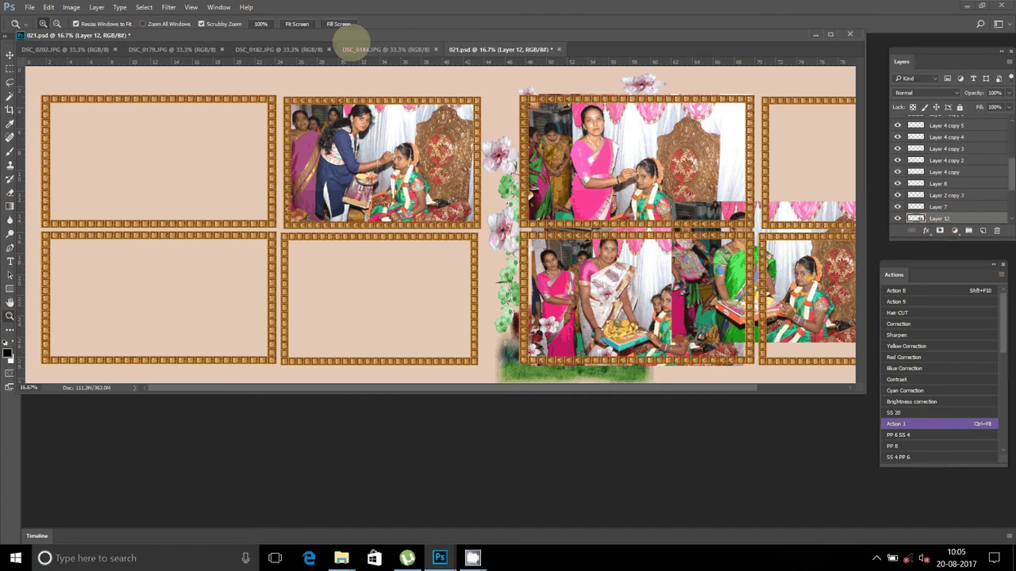
{"action": "left_click", "coordinate": [339, 25]}
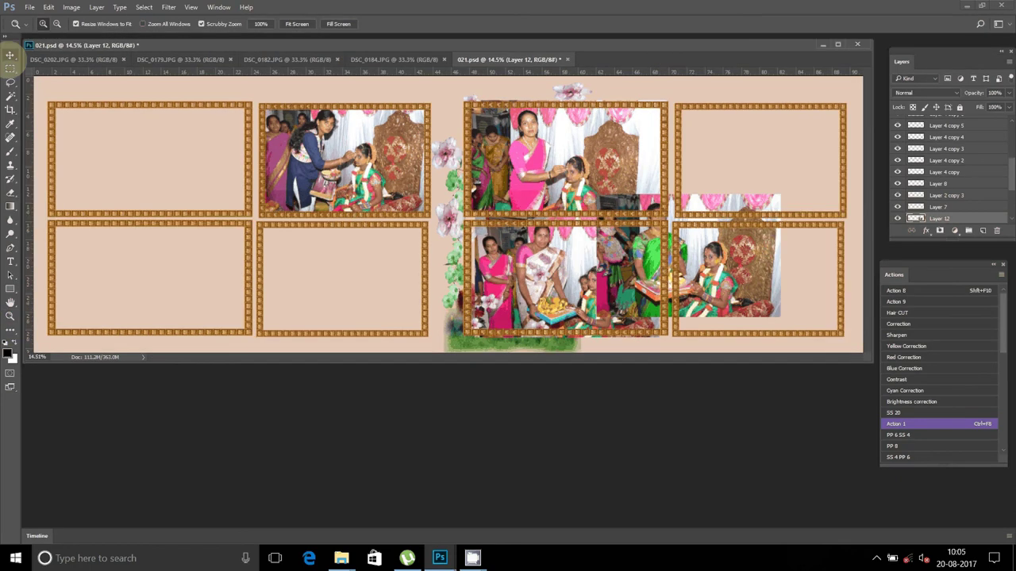
{"action": "left_click", "coordinate": [10, 54]}
{"action": "left_click_drag", "start_coordinate": [735, 250], "coordinate": [801, 272]}
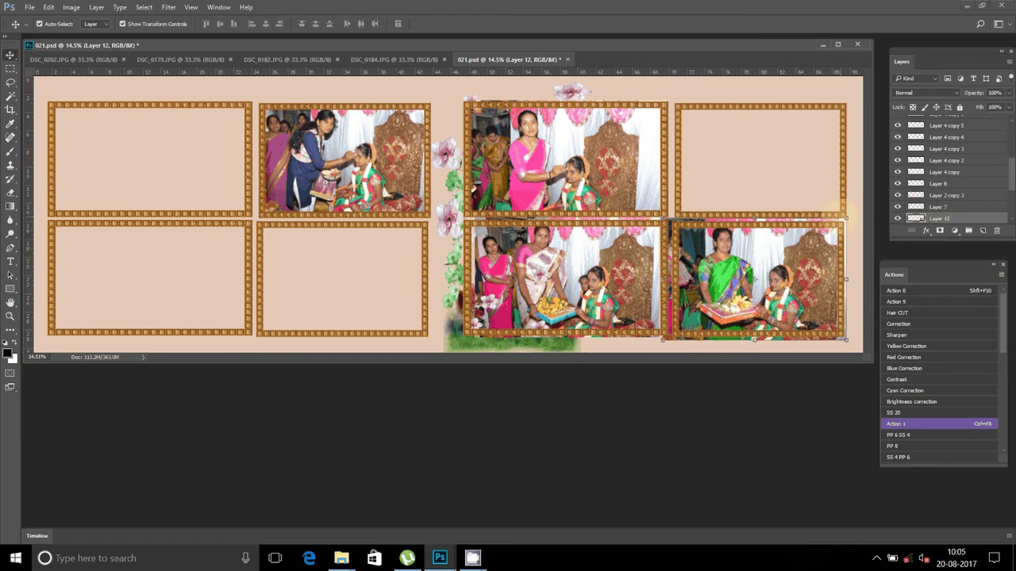
Step: Scale Layer 12 to about 93% and centre it in the lower-right frame, then bring up DSC_0184.JPG
{"action": "left_click", "coordinate": [846, 214]}
{"action": "left_click_drag", "start_coordinate": [847, 216], "coordinate": [842, 222]}
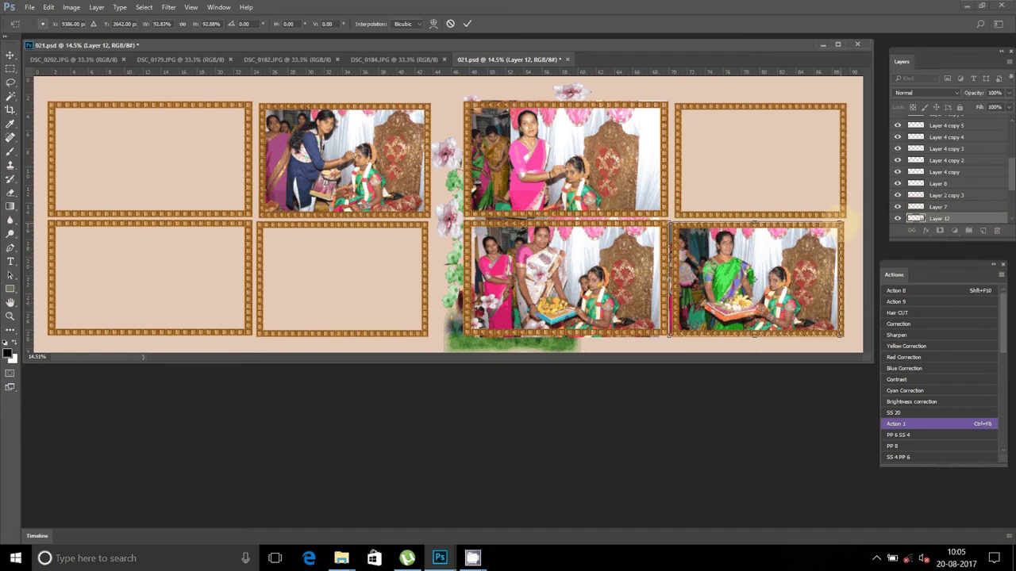
{"action": "left_click_drag", "start_coordinate": [750, 277], "coordinate": [762, 279]}
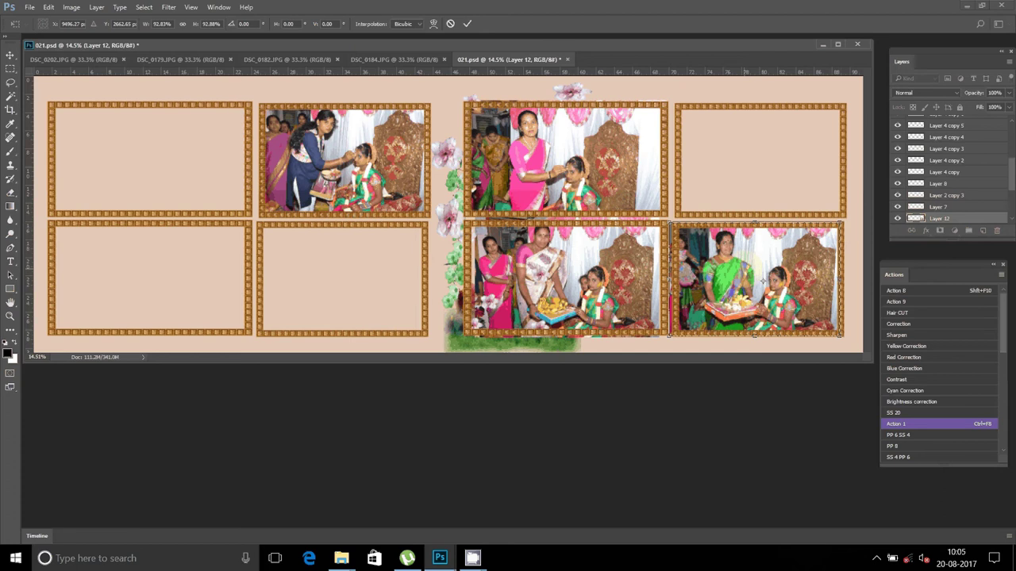
{"action": "key", "text": "Return"}
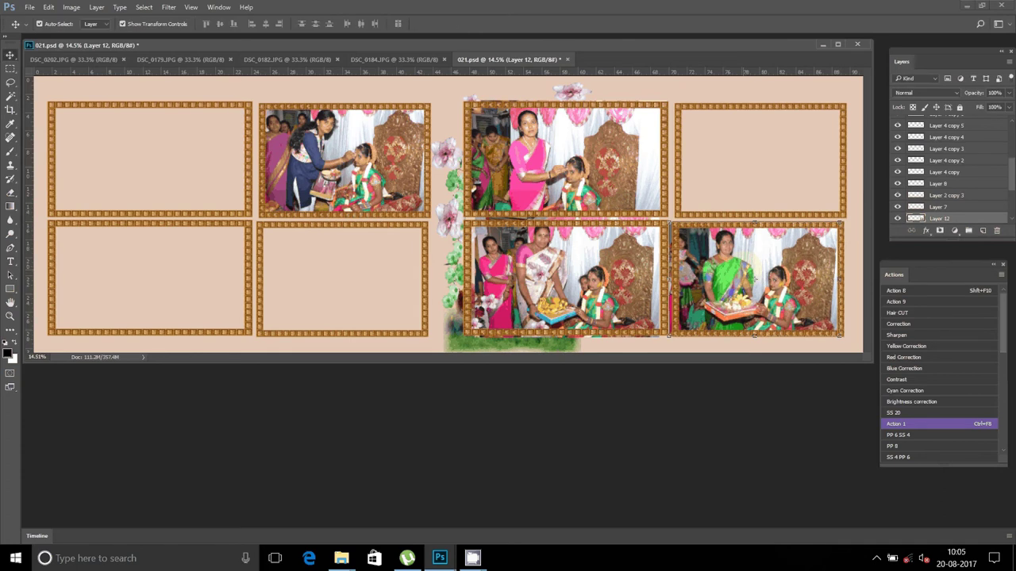
{"action": "left_click_drag", "start_coordinate": [754, 280], "coordinate": [758, 278]}
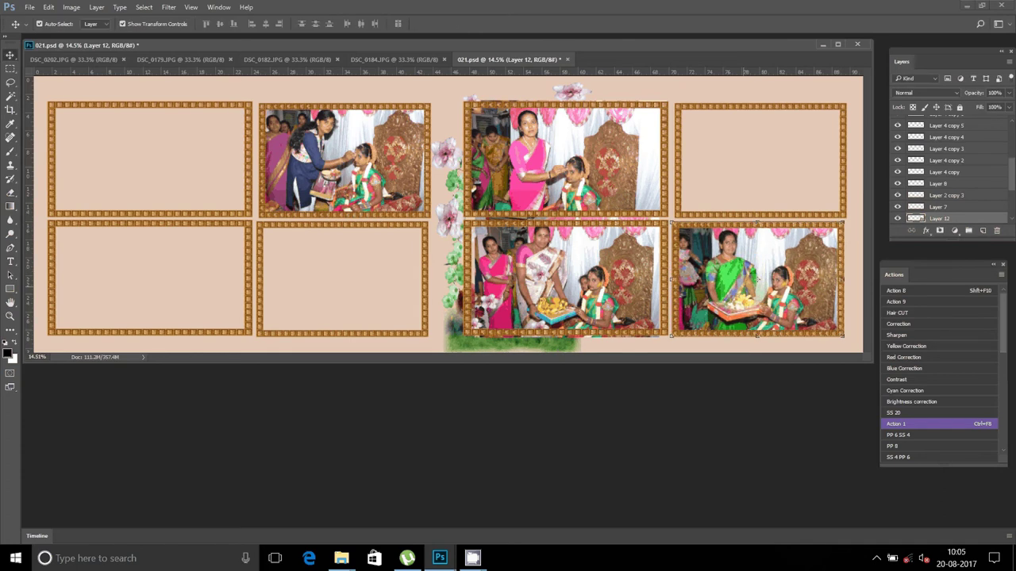
{"action": "key", "text": "ctrl+shift+Tab"}
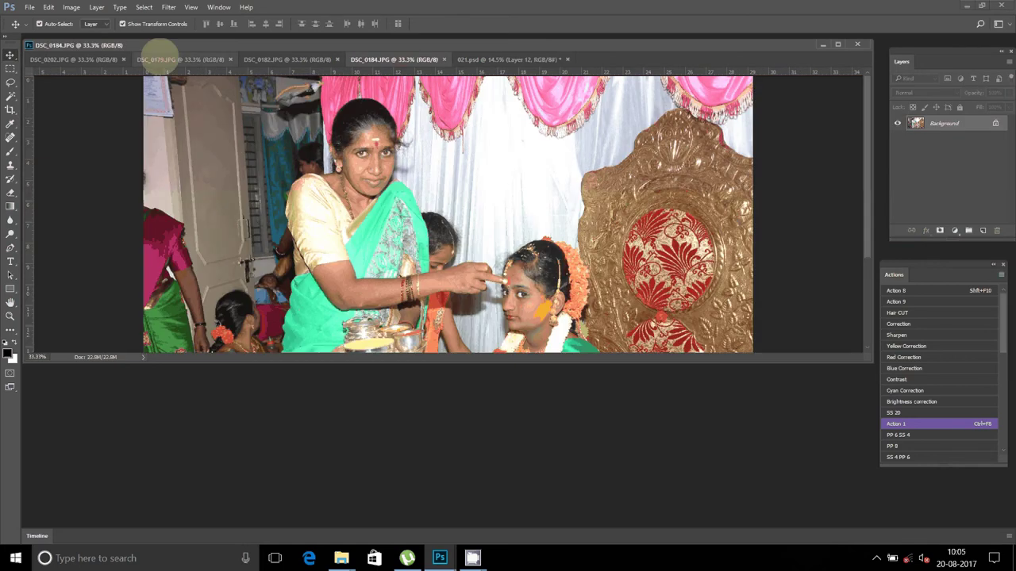
Step: Resize DSC_0184 to 8 inches wide, undoing and redoing the resize
{"action": "left_click", "coordinate": [71, 7]}
{"action": "left_click", "coordinate": [92, 103]}
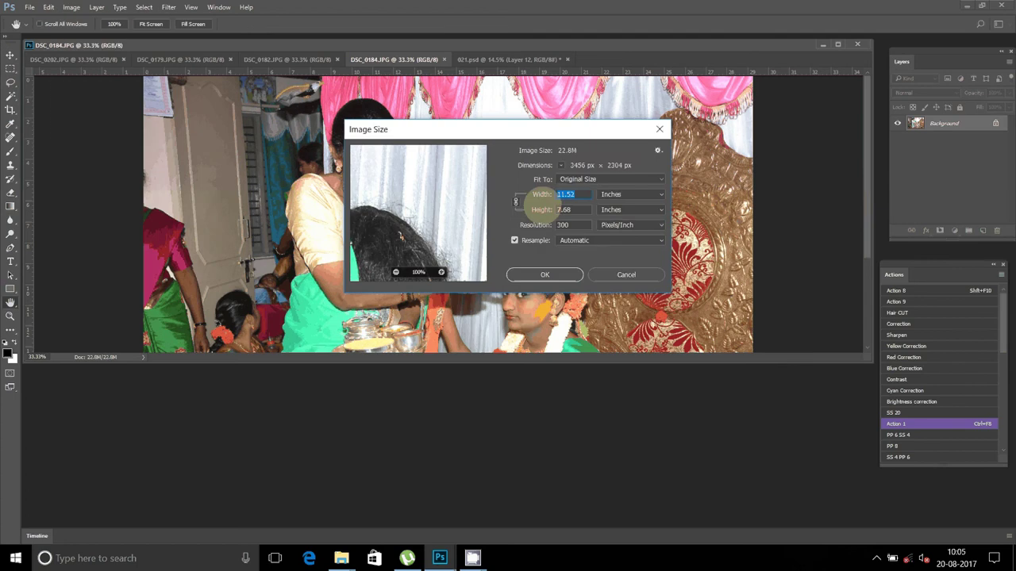
{"action": "type", "text": "8"}
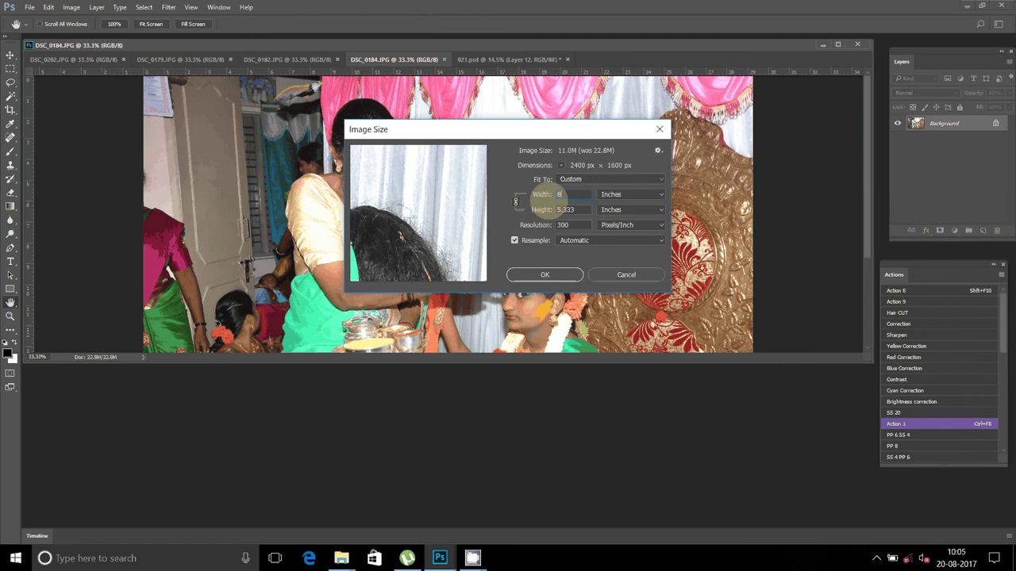
{"action": "key", "text": "Return"}
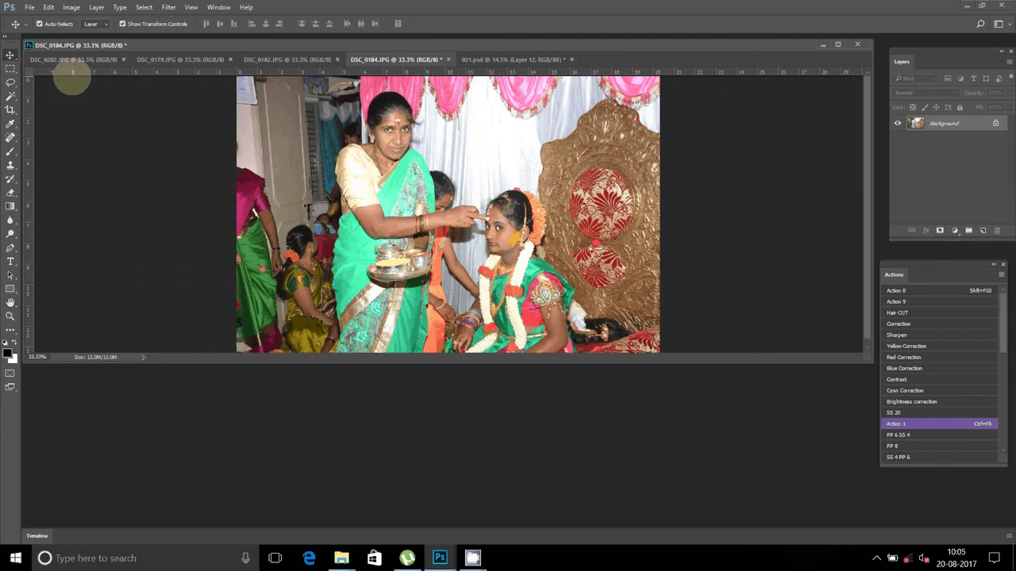
{"action": "key", "text": "ctrl"}
{"action": "key", "text": "ctrl+z"}
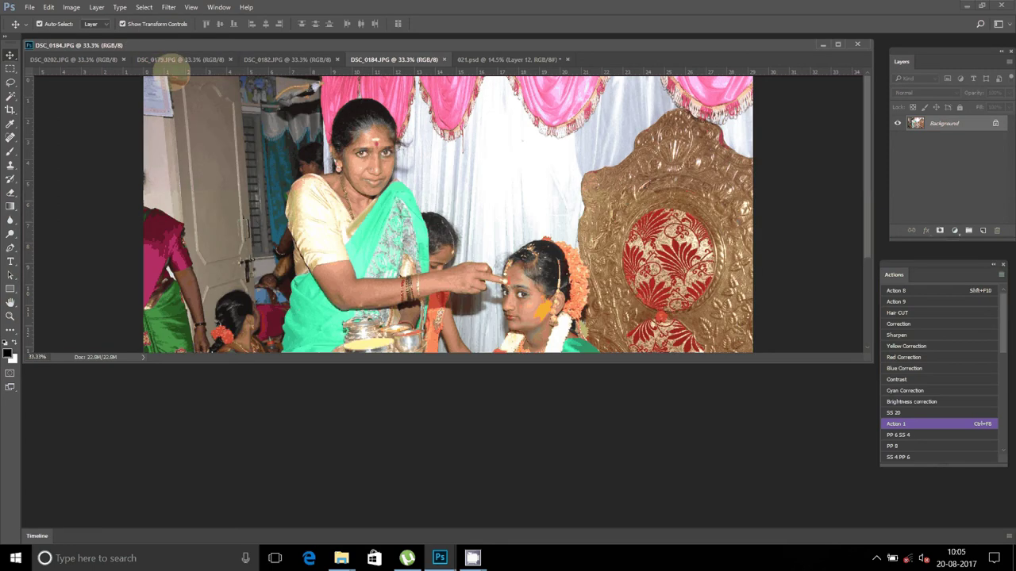
{"action": "left_click", "coordinate": [72, 7]}
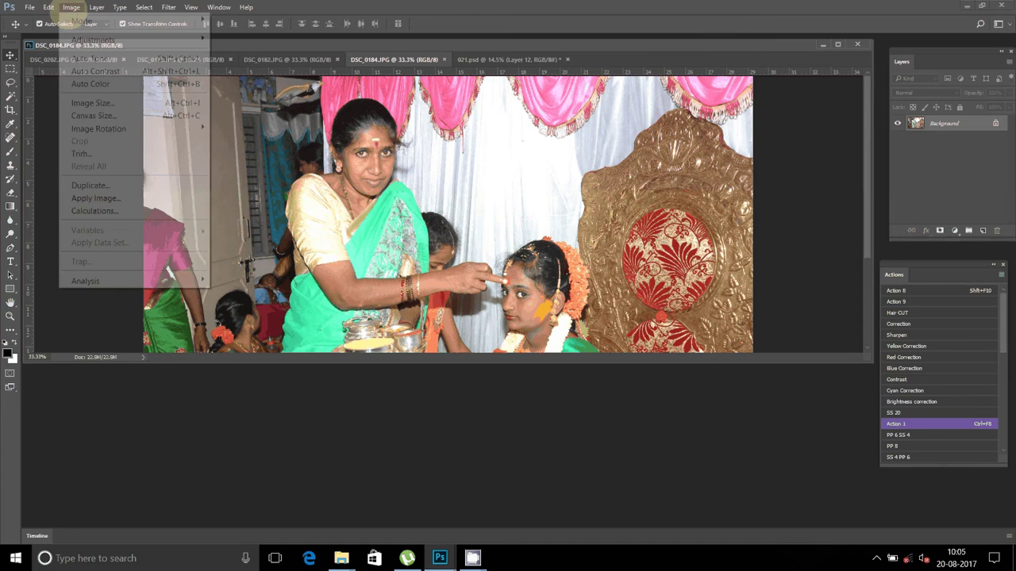
{"action": "left_click", "coordinate": [89, 104]}
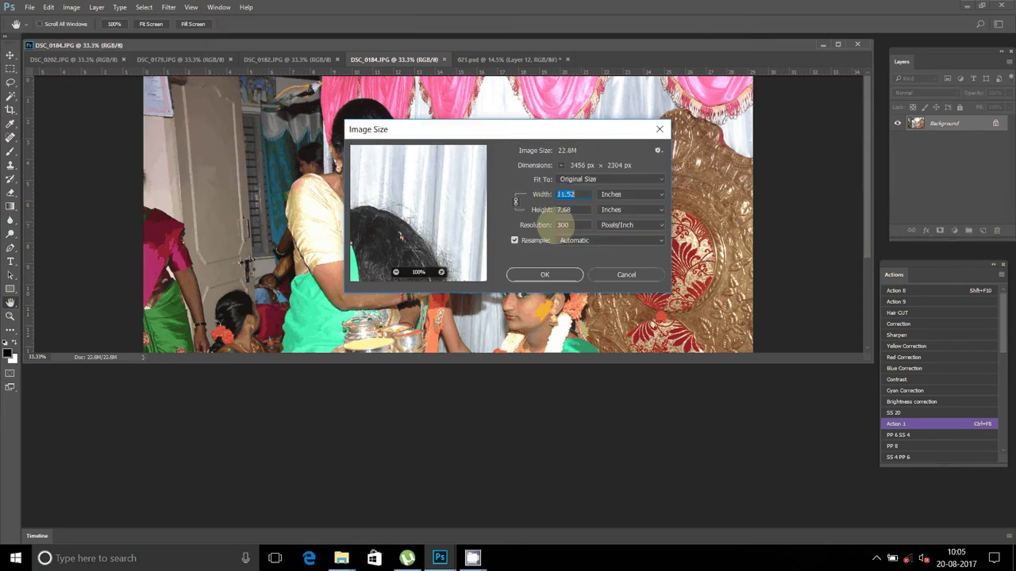
{"action": "type", "text": "8"}
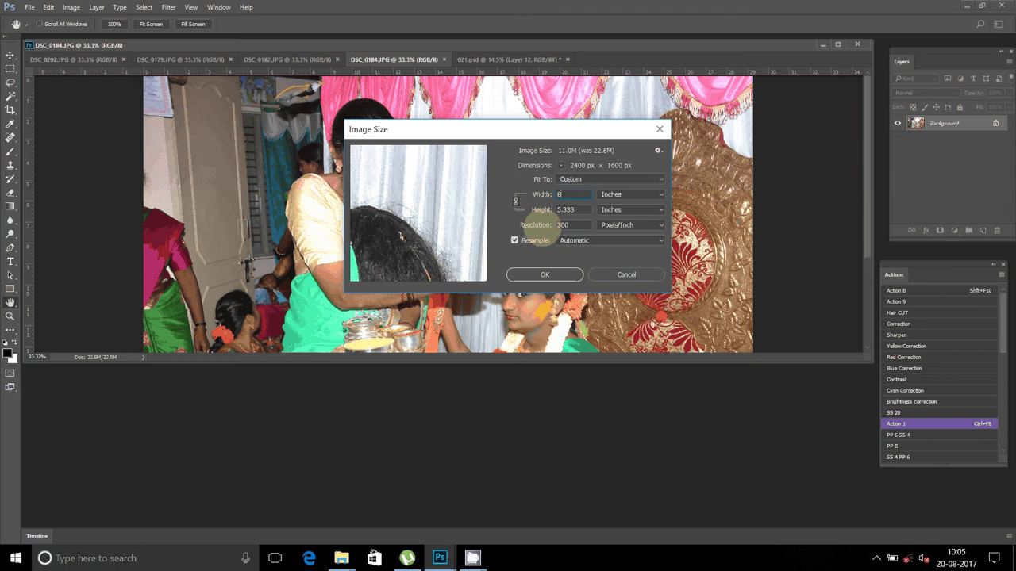
{"action": "key", "text": "Return"}
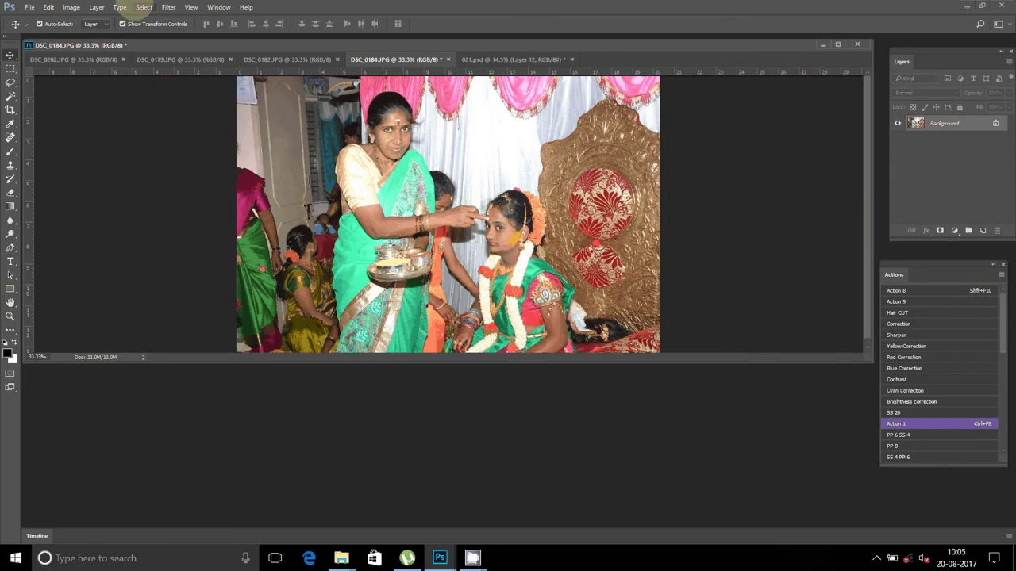
Step: Select all of DSC_0184, cut it to the clipboard and close it unsaved
{"action": "left_click", "coordinate": [143, 7]}
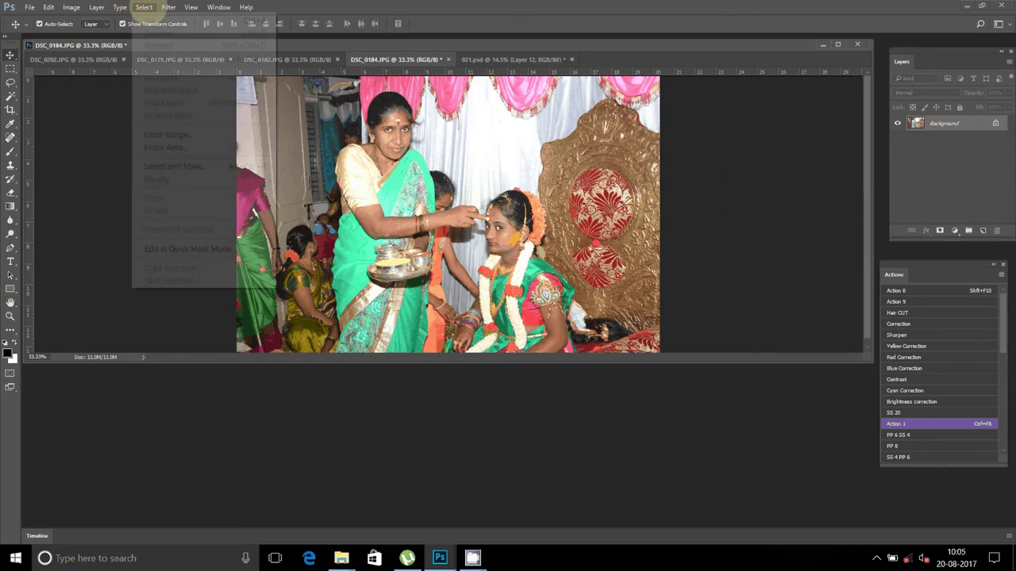
{"action": "left_click", "coordinate": [149, 21]}
{"action": "left_click", "coordinate": [49, 7]}
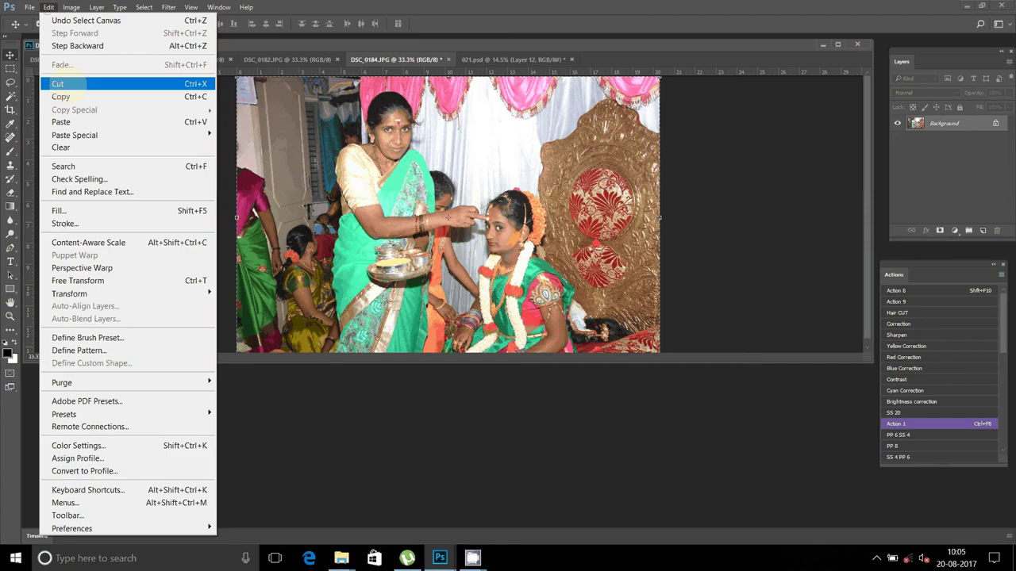
{"action": "left_click", "coordinate": [57, 83]}
{"action": "left_click", "coordinate": [449, 59]}
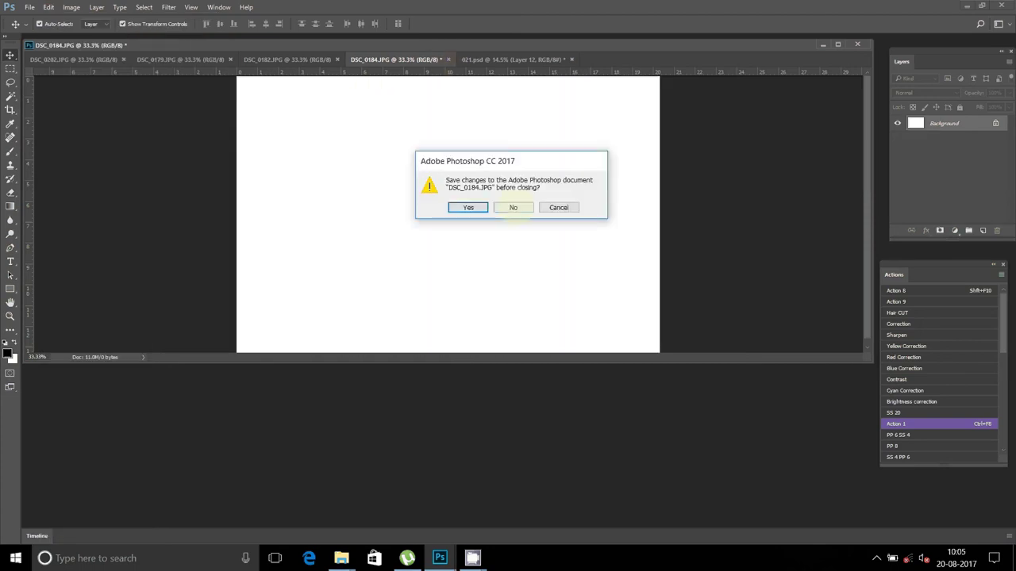
{"action": "left_click", "coordinate": [516, 207]}
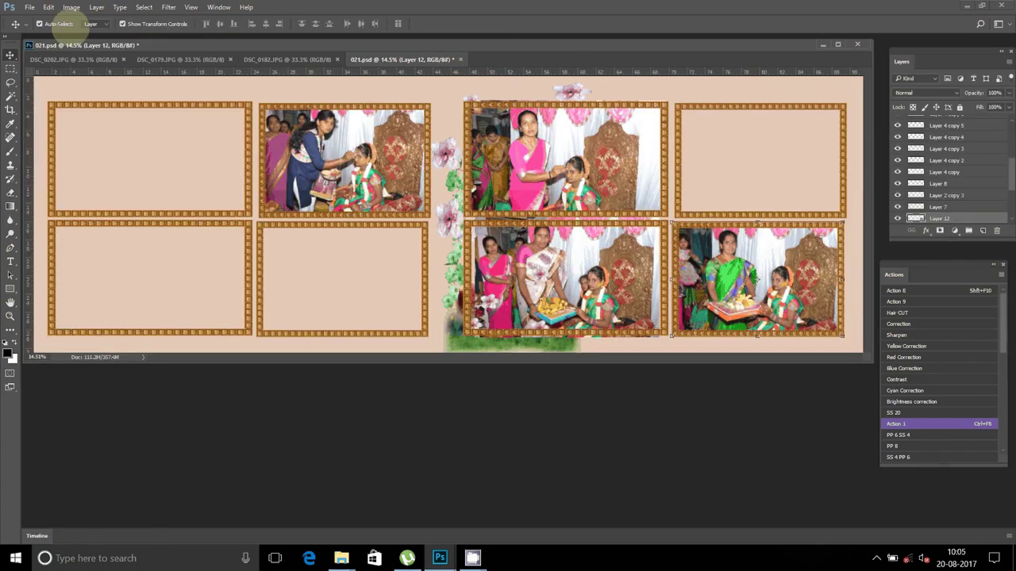
Step: Paste DSC_0184 as Layer 13 and scale it to about 92% inside the top-right frame
{"action": "left_click", "coordinate": [48, 7]}
{"action": "left_click", "coordinate": [67, 96]}
{"action": "key", "text": "ctrl+v"}
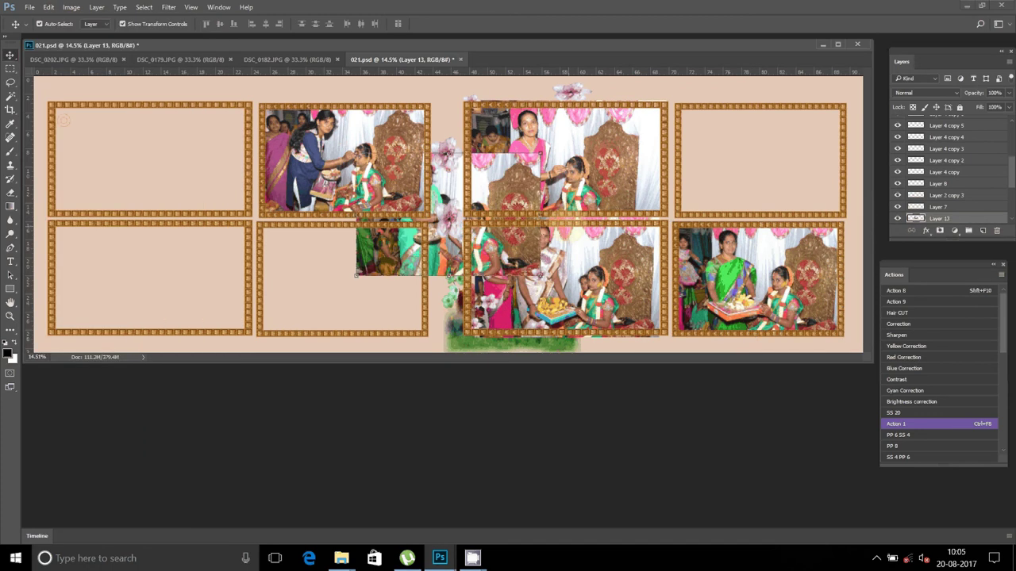
{"action": "mouse_move", "coordinate": [356, 274]}
{"action": "left_mouse_down"}
{"action": "mouse_move", "coordinate": [767, 104]}
{"action": "mouse_move", "coordinate": [760, 98]}
{"action": "left_mouse_up"}
{"action": "mouse_move", "coordinate": [849, 102]}
{"action": "left_mouse_down"}
{"action": "mouse_move", "coordinate": [873, 103]}
{"action": "mouse_move", "coordinate": [845, 105]}
{"action": "left_mouse_up"}
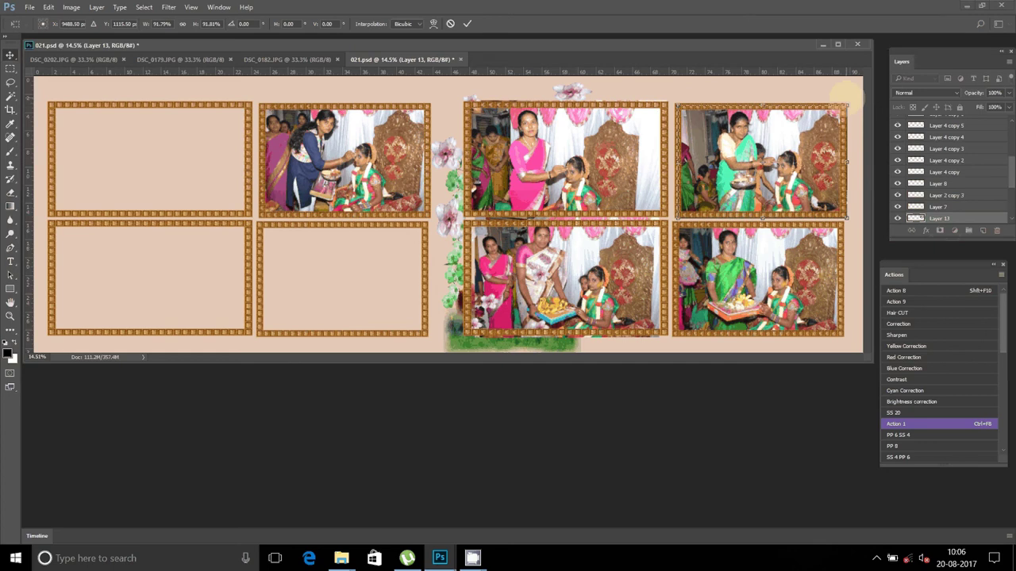
{"action": "key", "text": "Return"}
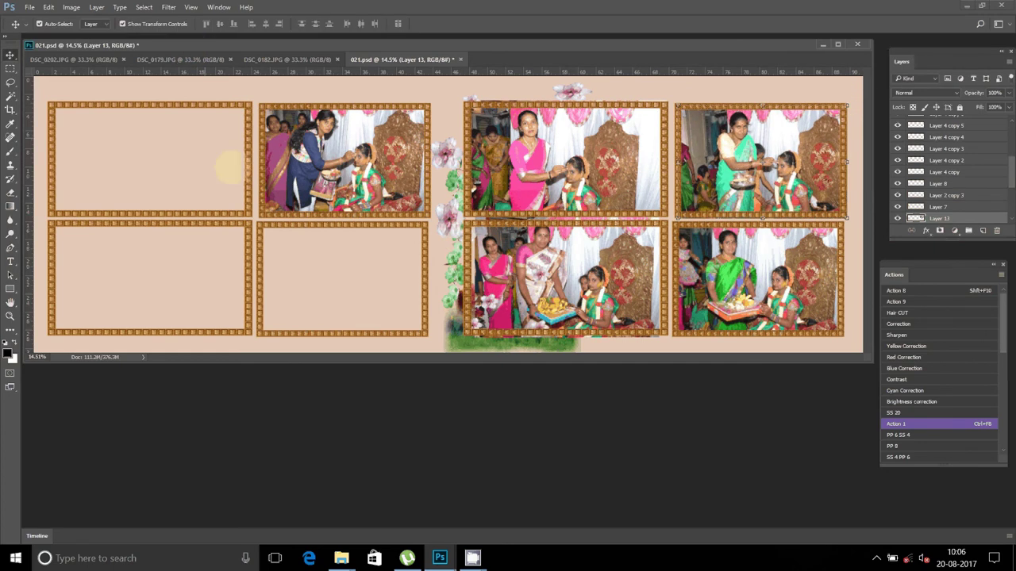
{"action": "left_click", "coordinate": [555, 278]}
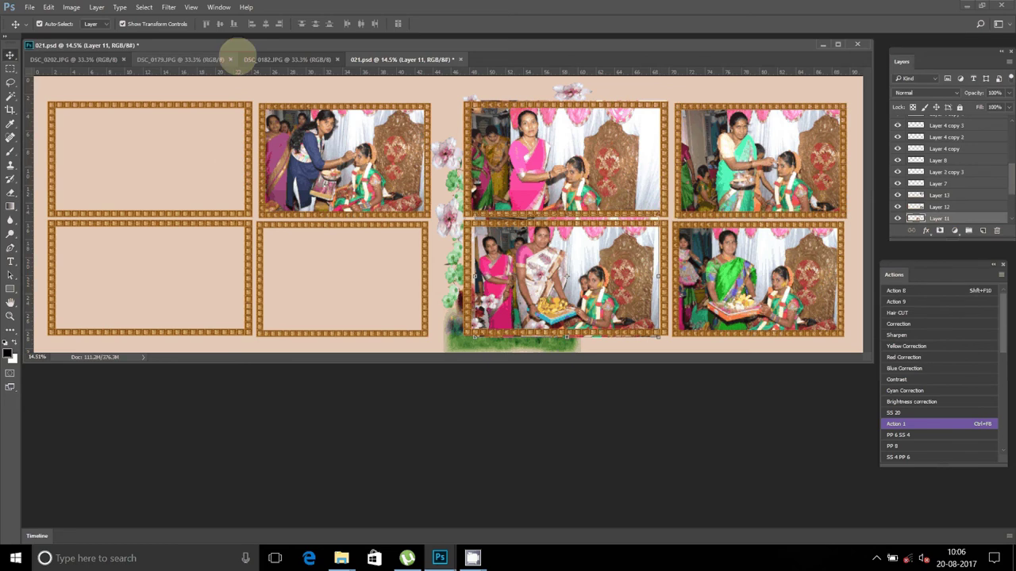
Step: Resize the DSC_0182 photo to 8 inches wide via Image Size
{"action": "left_click", "coordinate": [242, 59]}
{"action": "left_click", "coordinate": [71, 7]}
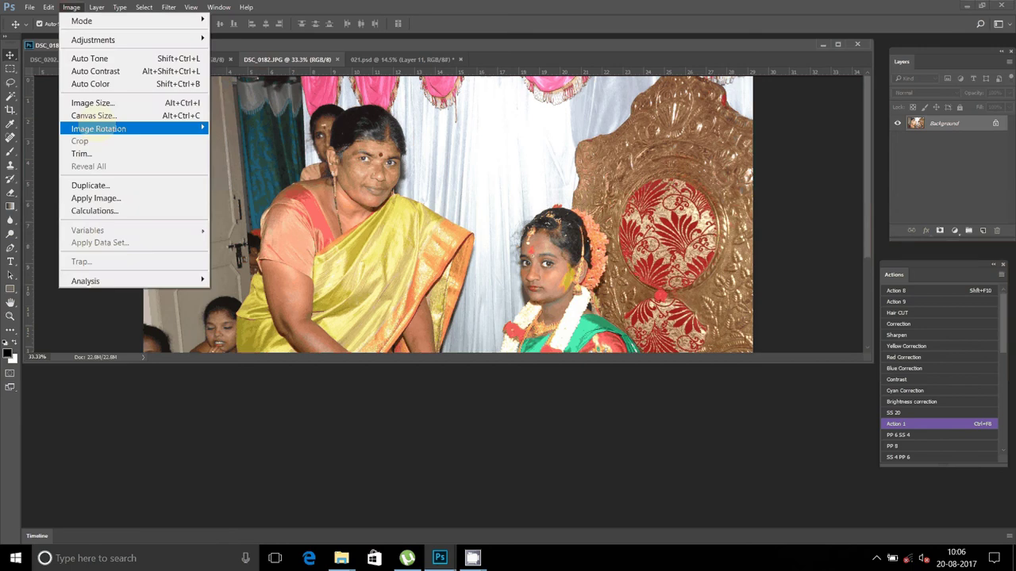
{"action": "left_click", "coordinate": [93, 103]}
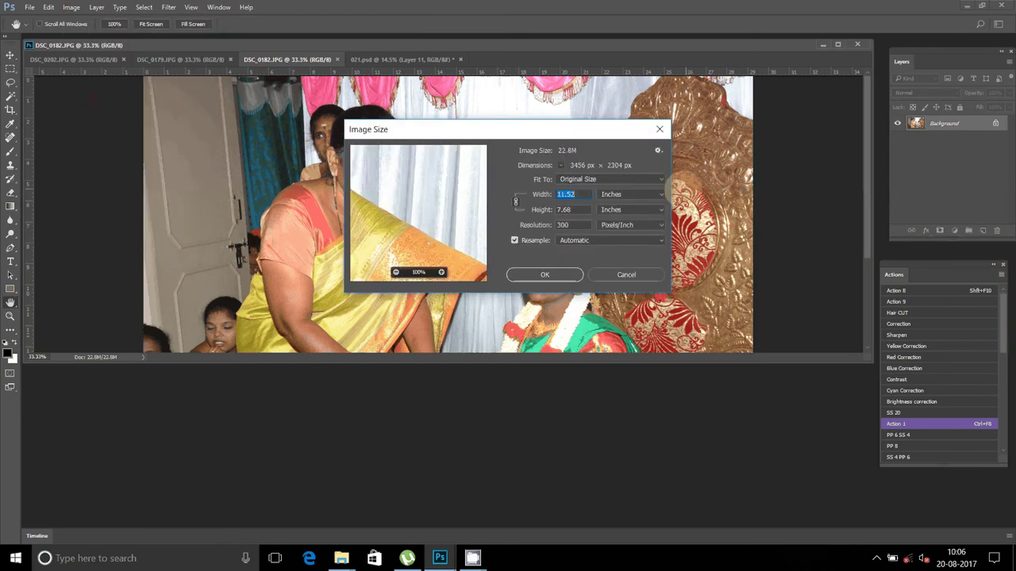
{"action": "type", "text": "8"}
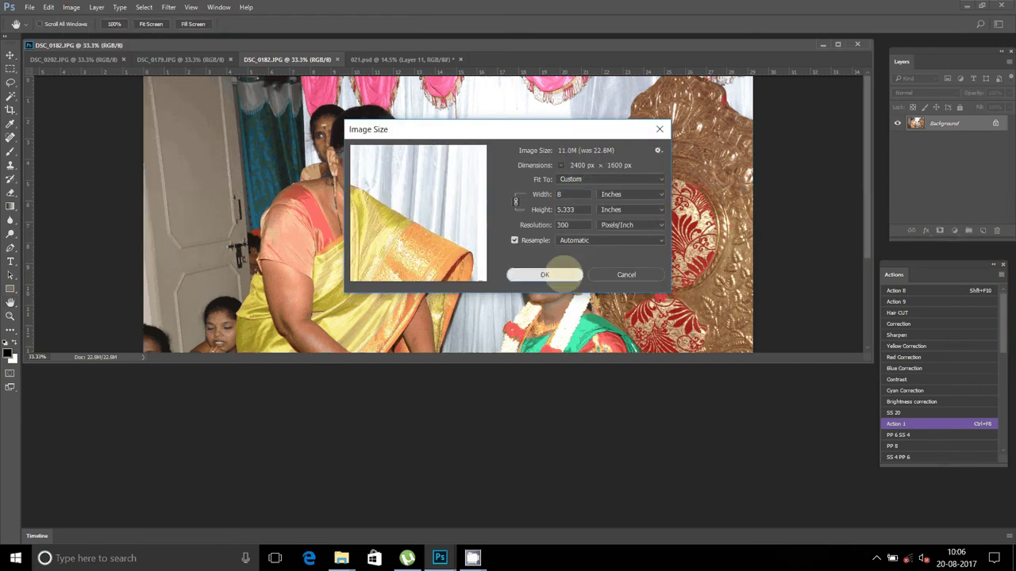
{"action": "left_click", "coordinate": [556, 275]}
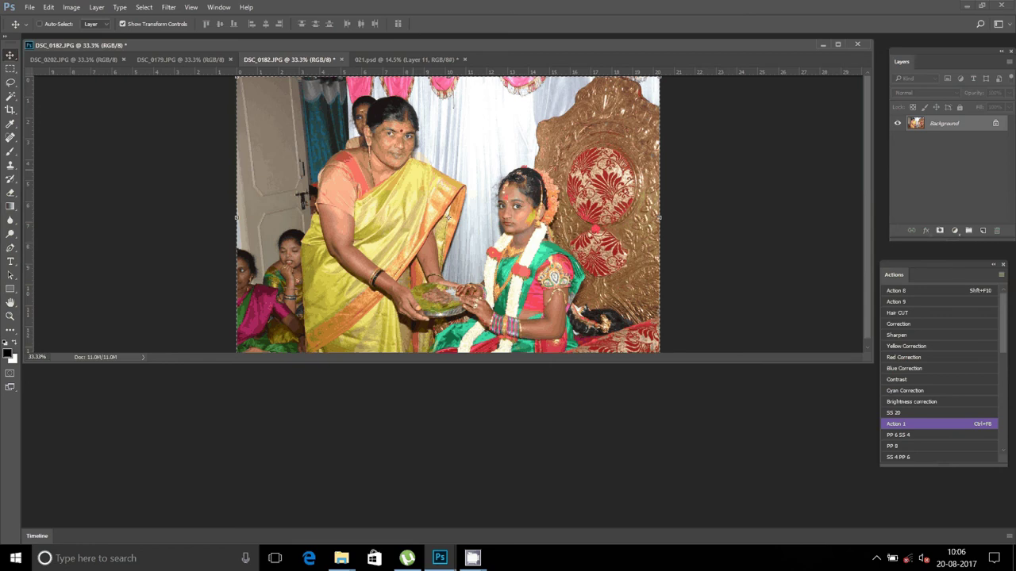
Step: Cut DSC_0182 to the clipboard and close it without saving
{"action": "left_click", "coordinate": [38, 24]}
{"action": "key", "text": "BackSpace"}
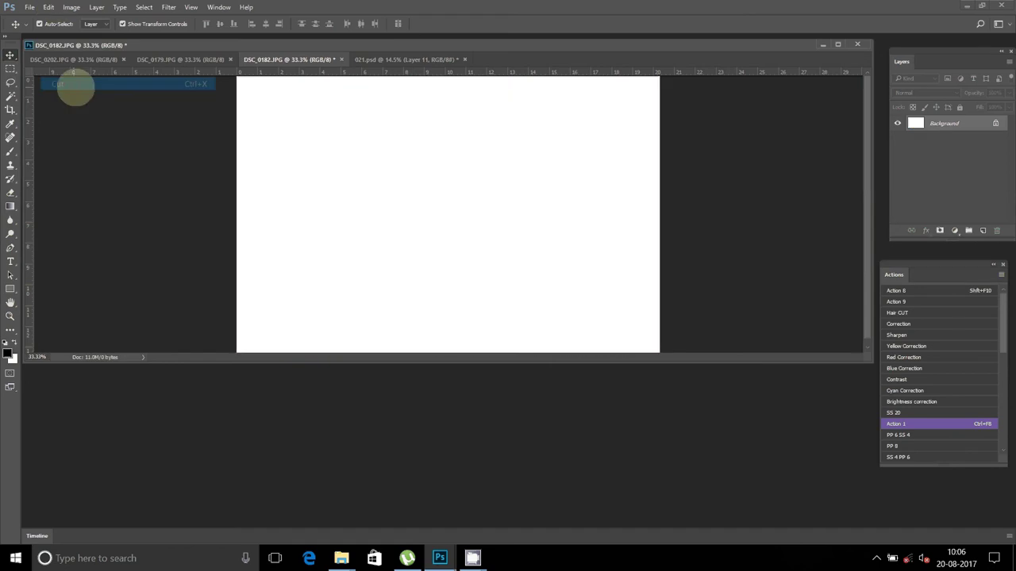
{"action": "left_click", "coordinate": [341, 60]}
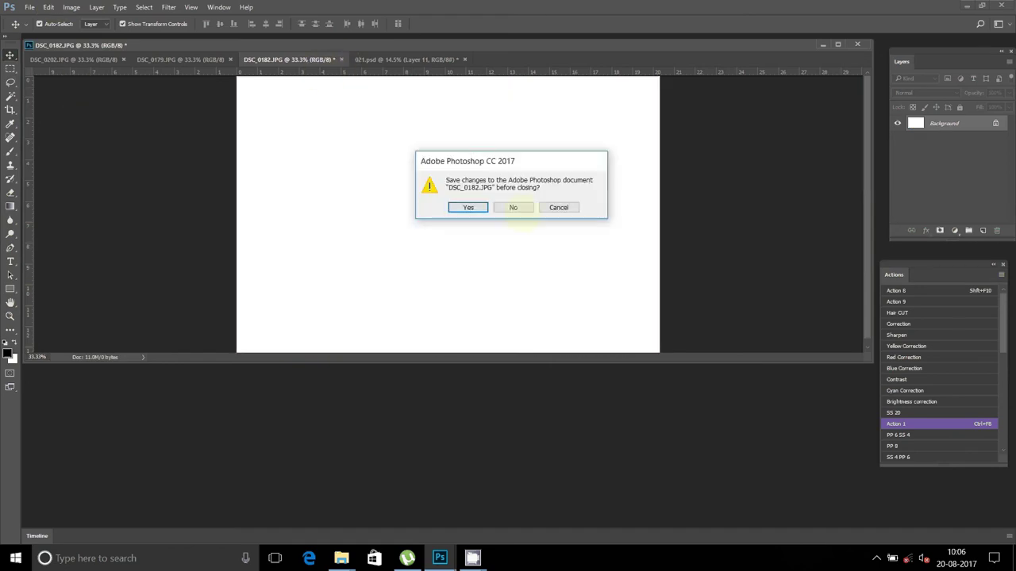
{"action": "left_click", "coordinate": [512, 207]}
Step: Paste DSC_0182 into the album and move it into the left page's second bottom frame
{"action": "left_click", "coordinate": [368, 290]}
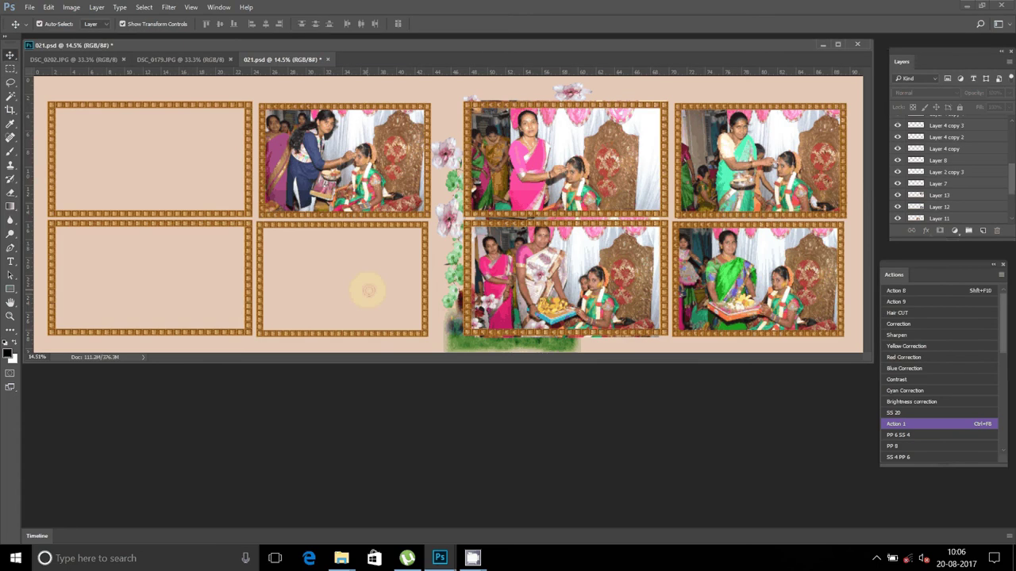
{"action": "key", "text": "ctrl"}
{"action": "key", "text": "ctrl+v"}
{"action": "mouse_move", "coordinate": [367, 290]}
{"action": "left_mouse_down"}
{"action": "mouse_move", "coordinate": [343, 208]}
{"action": "mouse_move", "coordinate": [340, 218]}
{"action": "left_mouse_up"}
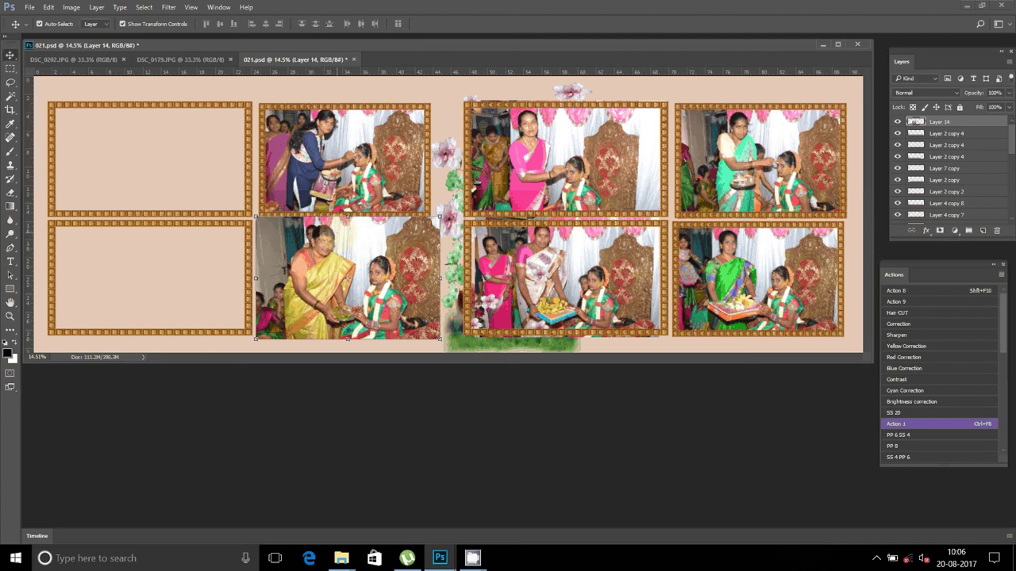
Step: Send Layer 14 four levels down beneath the frame border and scale it to 87.5%
{"action": "key", "text": "ctrl+bracketleft"}
{"action": "key", "text": "ctrl+bracketleft"}
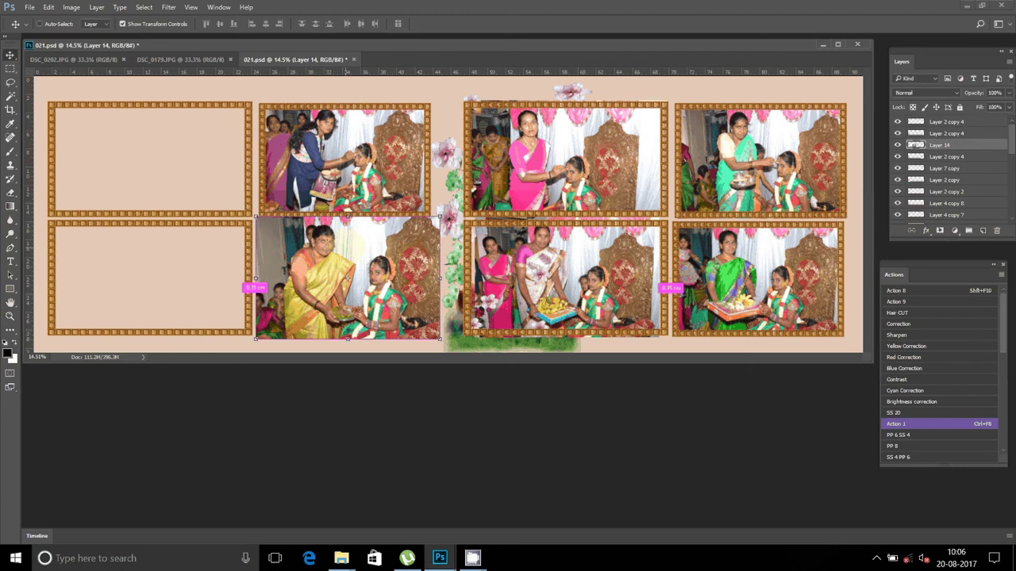
{"action": "key", "text": "ctrl+bracketleft"}
{"action": "key", "text": "ctrl+bracketleft"}
{"action": "key", "text": "ctrl+bracketleft"}
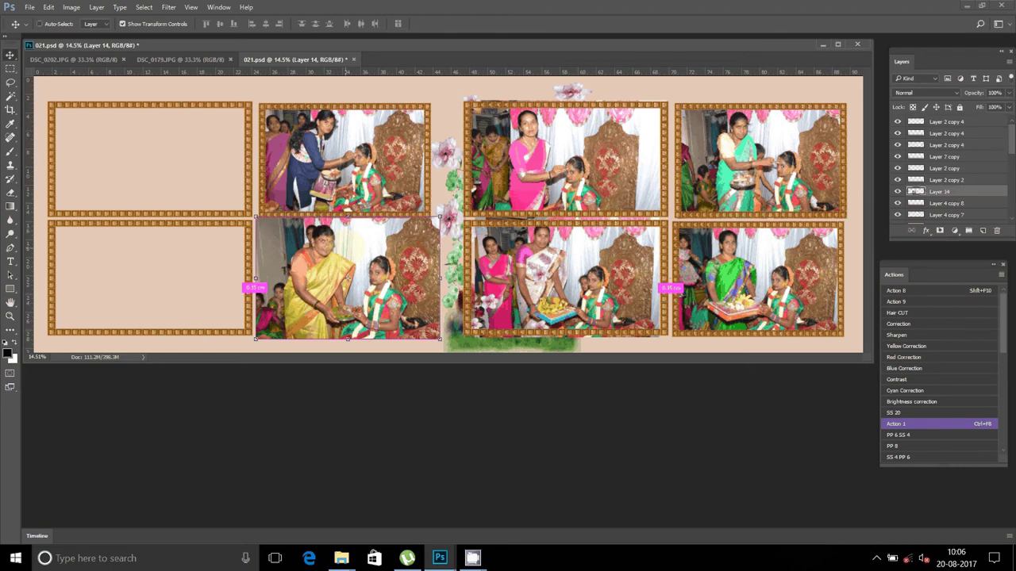
{"action": "key", "text": "ctrl+bracketleft"}
{"action": "key", "text": "ctrl+bracketleft"}
{"action": "key", "text": "ctrl+bracketleft"}
{"action": "key", "text": "ctrl+bracketleft"}
{"action": "key", "text": "ctrl+bracketleft"}
{"action": "key", "text": "ctrl+bracketleft"}
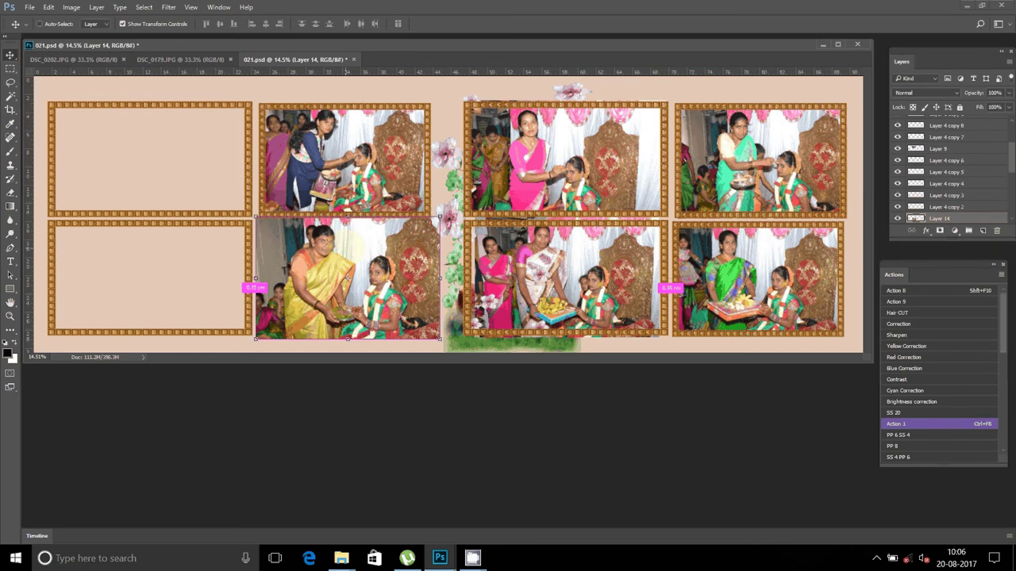
{"action": "key", "text": "ctrl+bracketleft"}
{"action": "key", "text": "ctrl+bracketleft"}
{"action": "key", "text": "ctrl+bracketleft"}
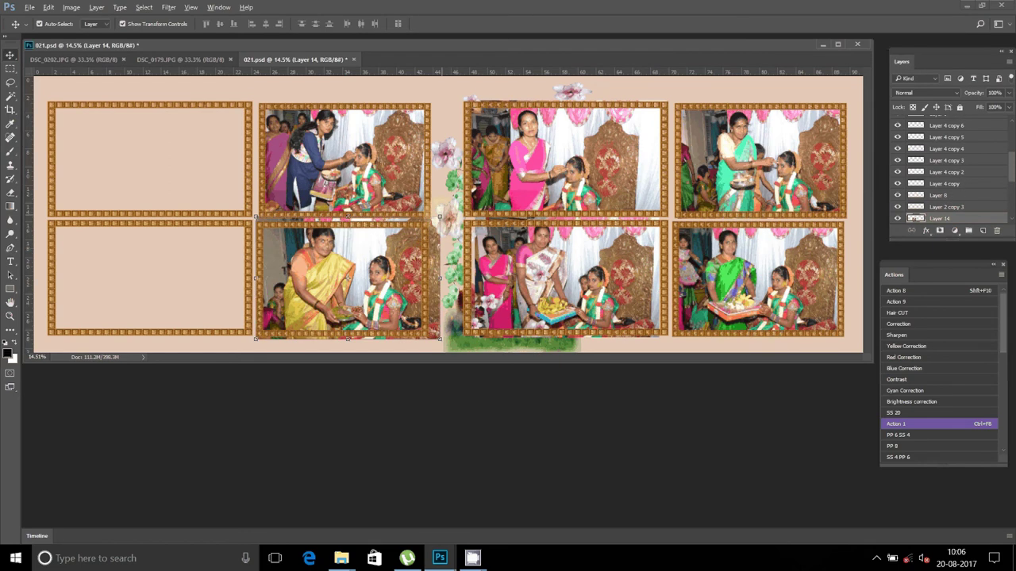
{"action": "left_click_drag", "start_coordinate": [439, 216], "coordinate": [429, 222]}
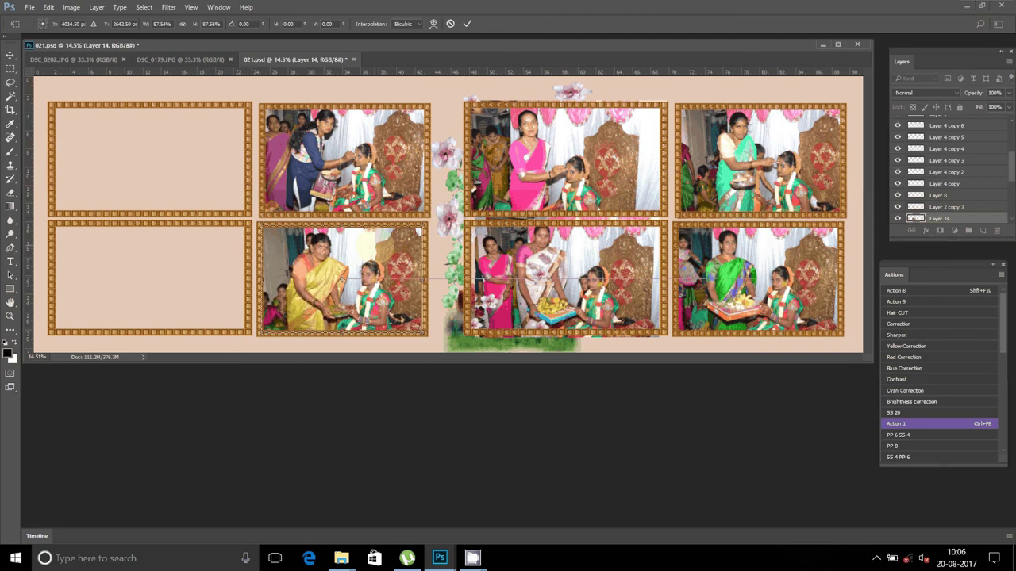
{"action": "key", "text": "Return"}
{"action": "left_click", "coordinate": [193, 57]}
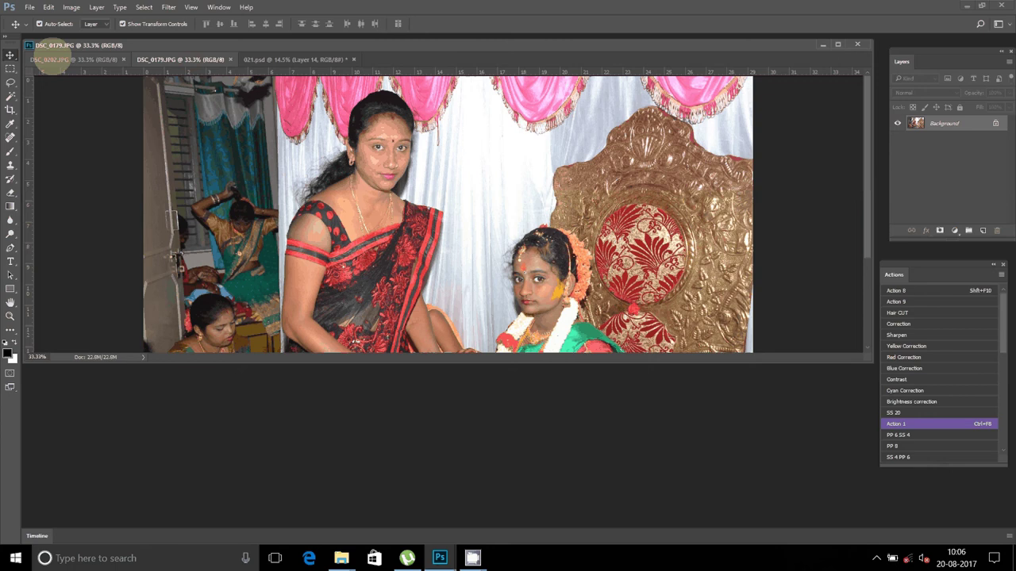
Step: Resize the DSC_0179 photo to 8 inches wide via Image Size
{"action": "left_click", "coordinate": [70, 7]}
{"action": "left_click", "coordinate": [88, 103]}
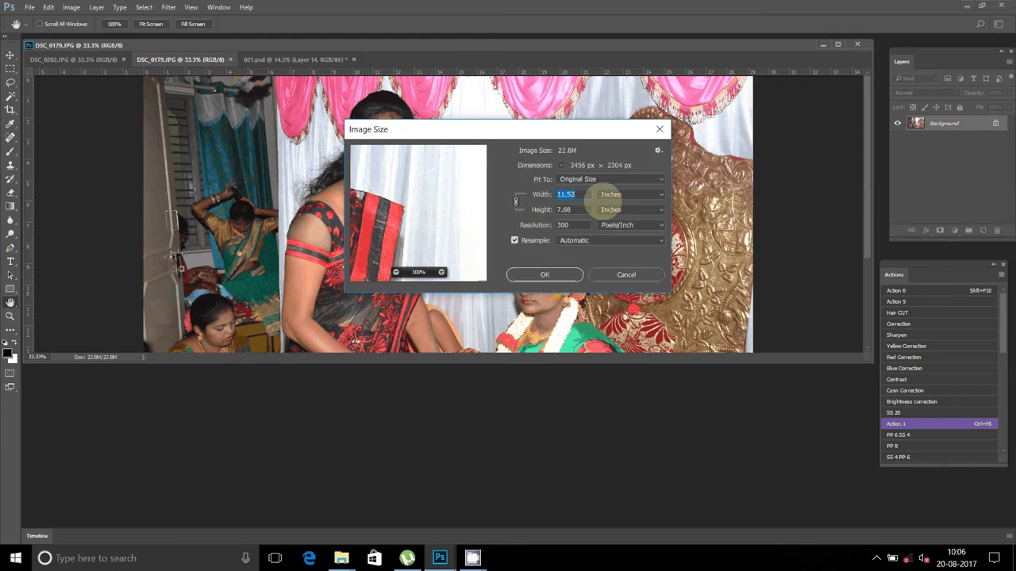
{"action": "type", "text": "8"}
{"action": "left_click", "coordinate": [544, 275]}
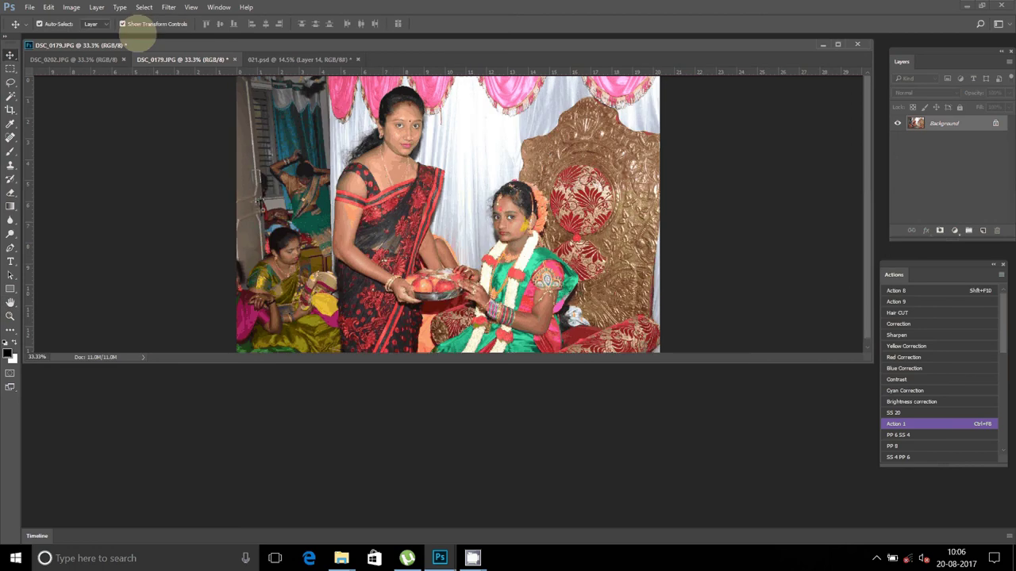
Step: Select all of DSC_0179, cut it to the clipboard and close it unsaved
{"action": "left_click", "coordinate": [49, 8]}
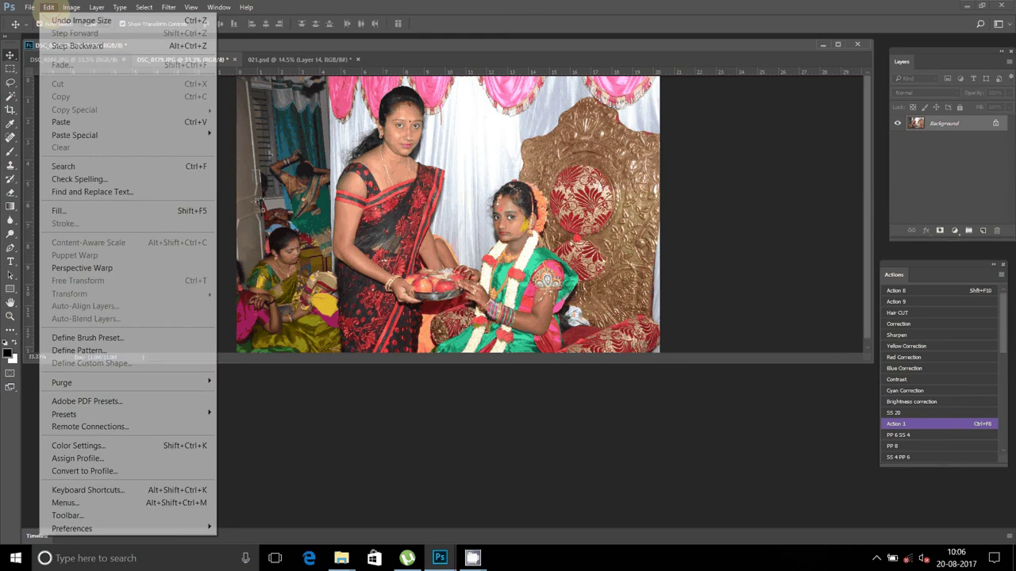
{"action": "left_click", "coordinate": [147, 40]}
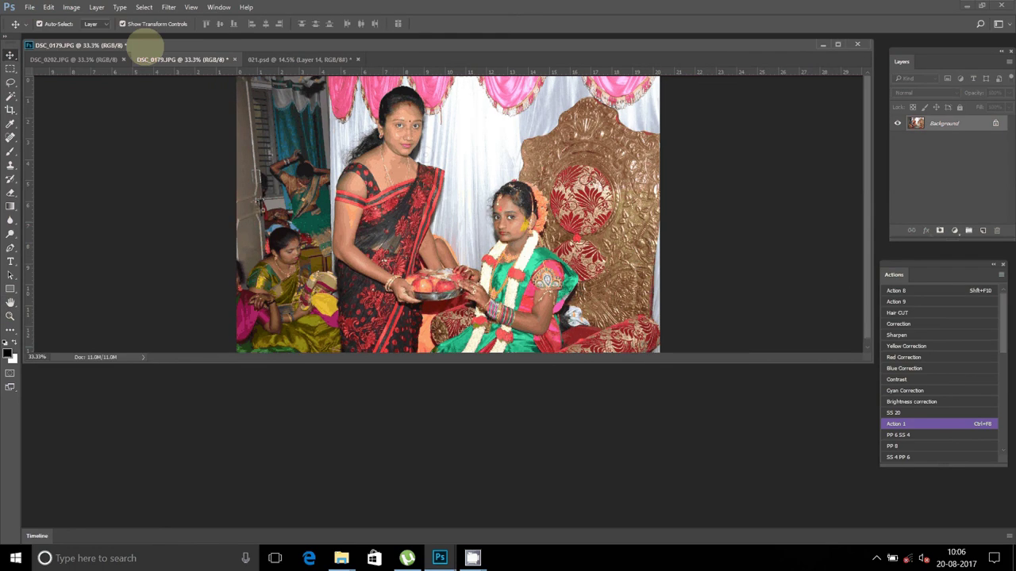
{"action": "left_click", "coordinate": [143, 7]}
{"action": "left_click", "coordinate": [151, 21]}
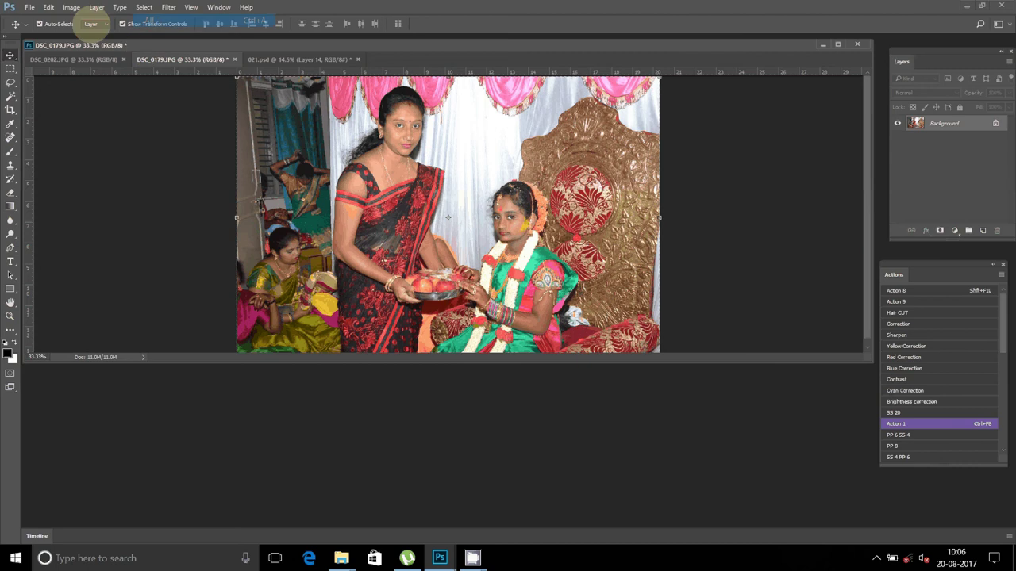
{"action": "left_click", "coordinate": [48, 7]}
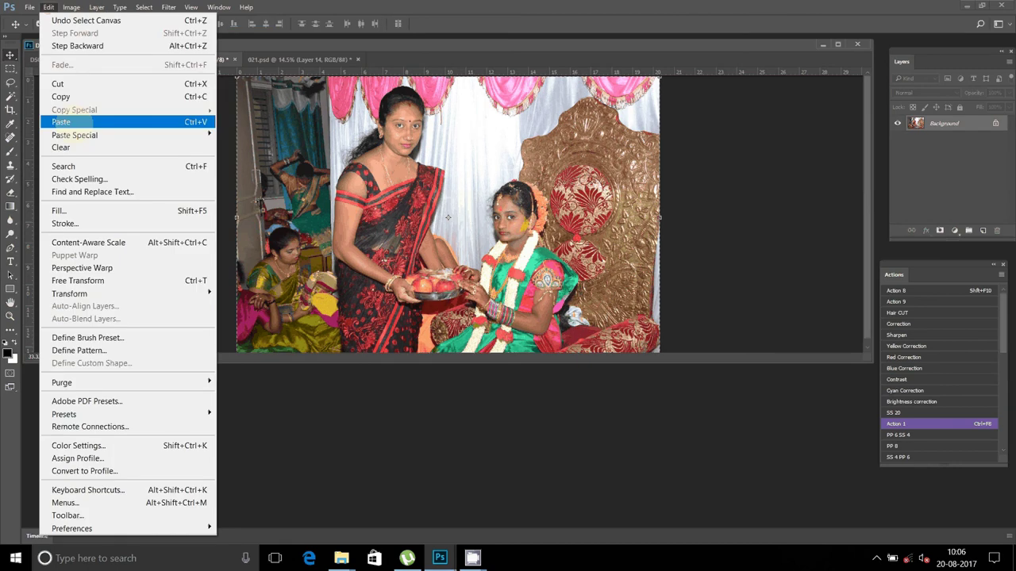
{"action": "left_click", "coordinate": [61, 122]}
{"action": "left_click", "coordinate": [234, 60]}
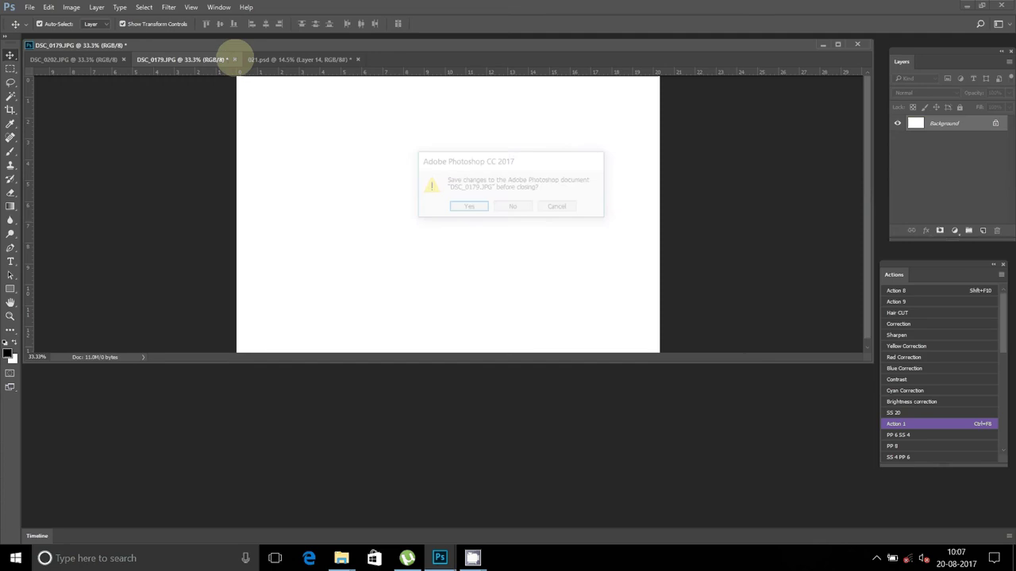
{"action": "left_click", "coordinate": [512, 206]}
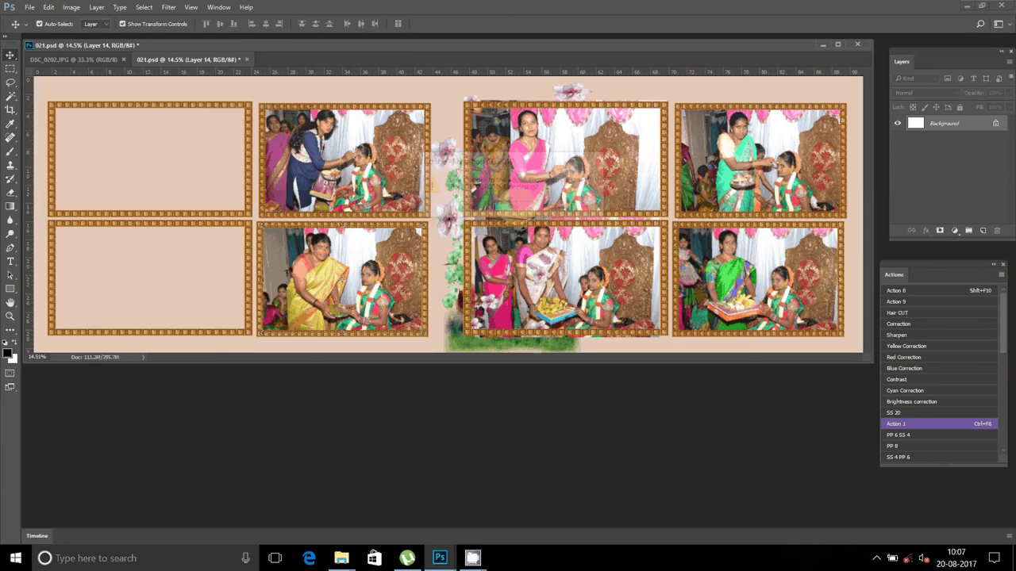
Step: Paste DSC_0179 as Layer 15 into the top-left frame and send it three levels down, below Layer 12
{"action": "left_click", "coordinate": [49, 7]}
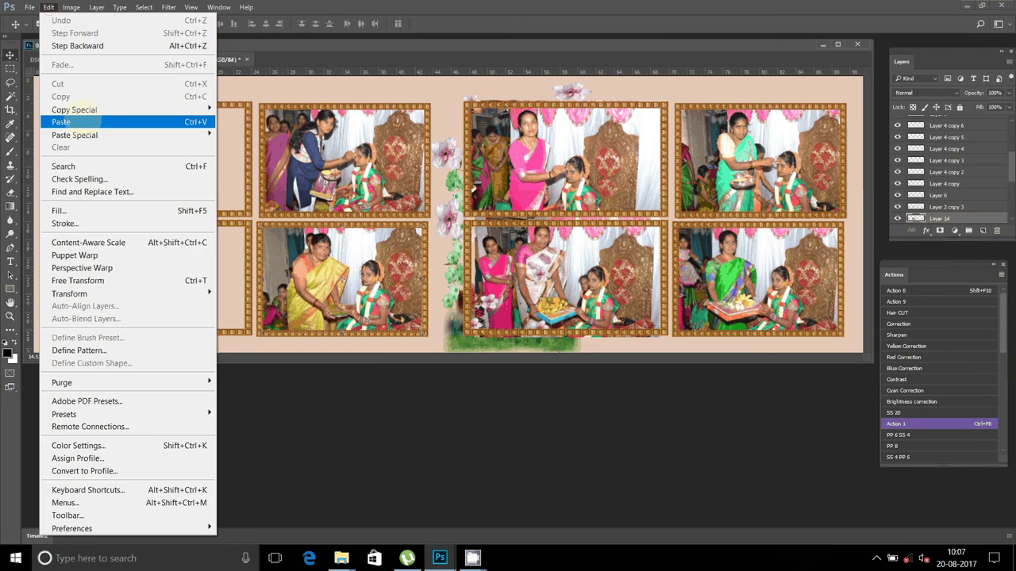
{"action": "left_click", "coordinate": [87, 122]}
{"action": "left_click_drag", "start_coordinate": [460, 157], "coordinate": [160, 109]}
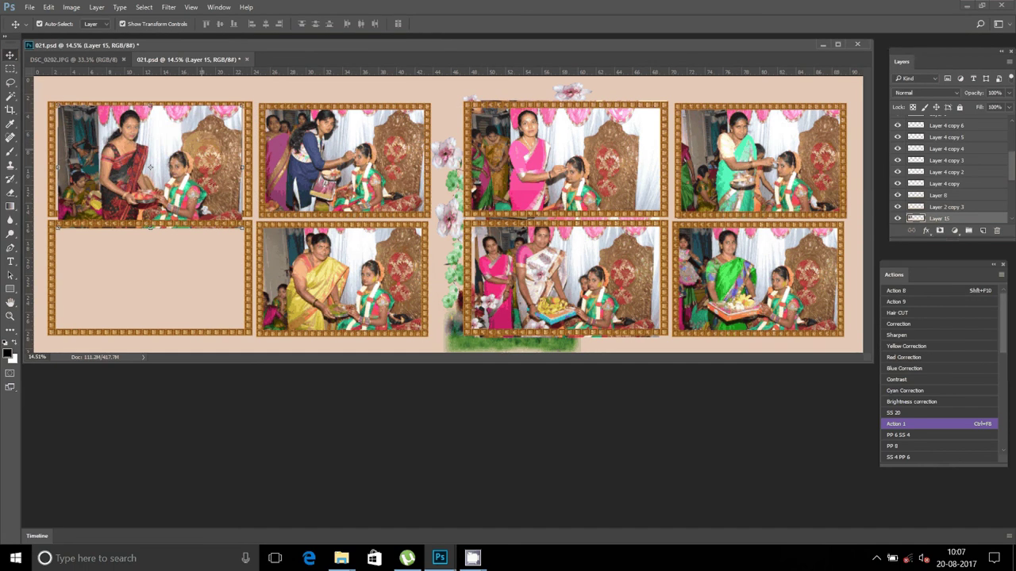
{"action": "key", "text": "ctrl+bracketleft"}
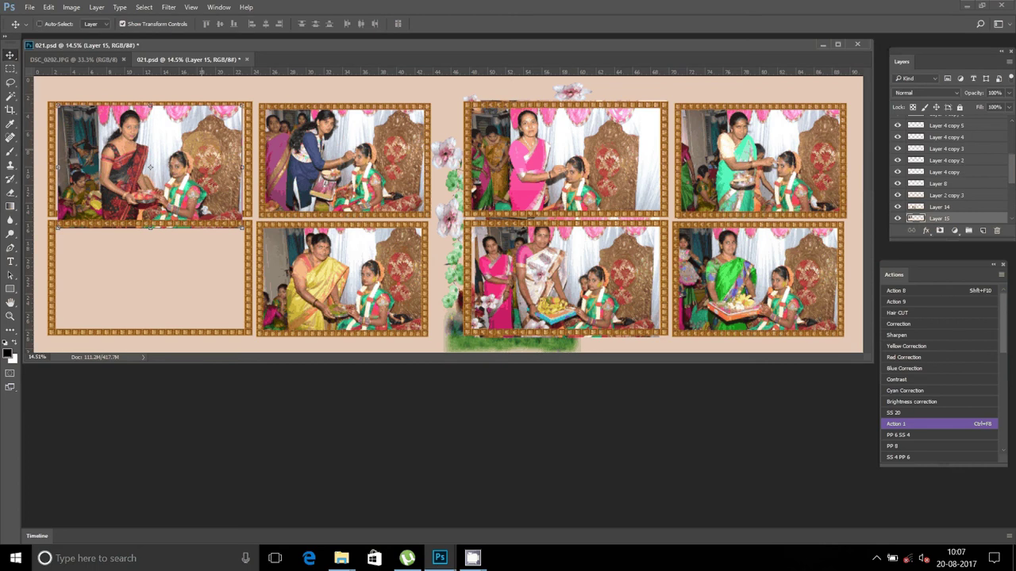
{"action": "key", "text": "ctrl+bracketleft"}
{"action": "key", "text": "ctrl+bracketleft"}
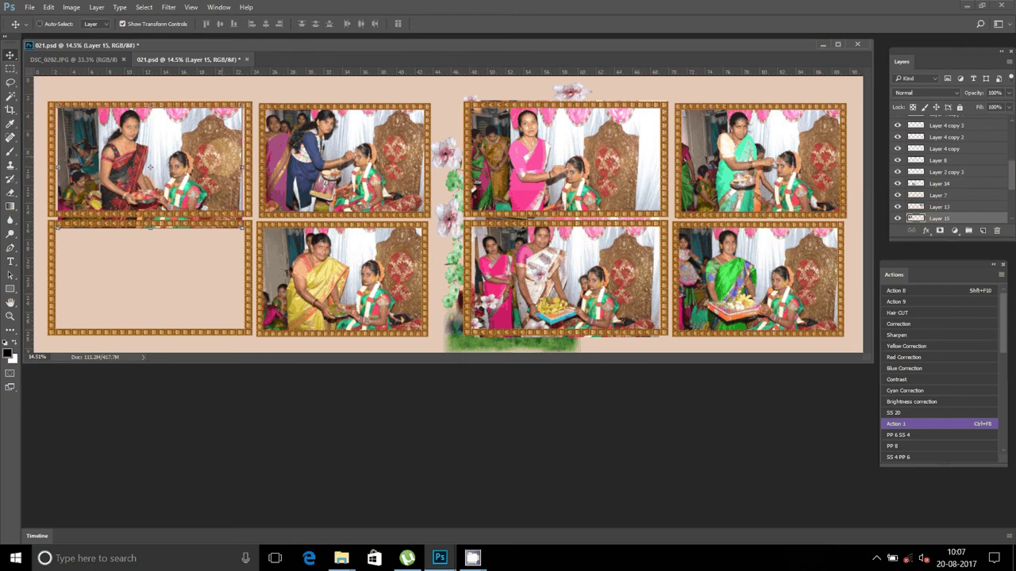
{"action": "key", "text": "ctrl+bracketleft"}
{"action": "key", "text": "ctrl+bracketleft"}
{"action": "key", "text": "ctrl+bracketleft"}
{"action": "key", "text": "ctrl+bracketleft"}
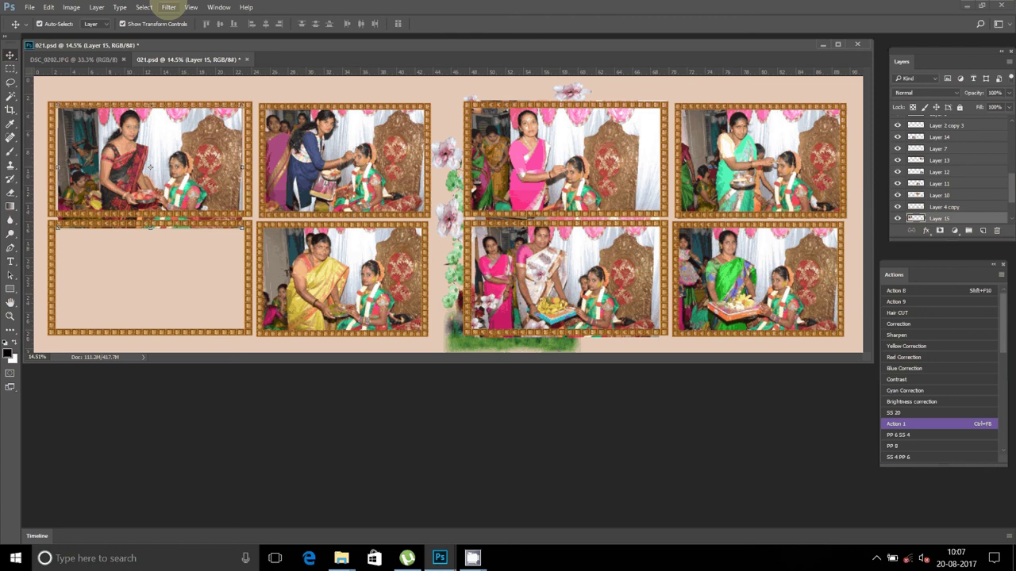
{"action": "key", "text": "ctrl+Tab"}
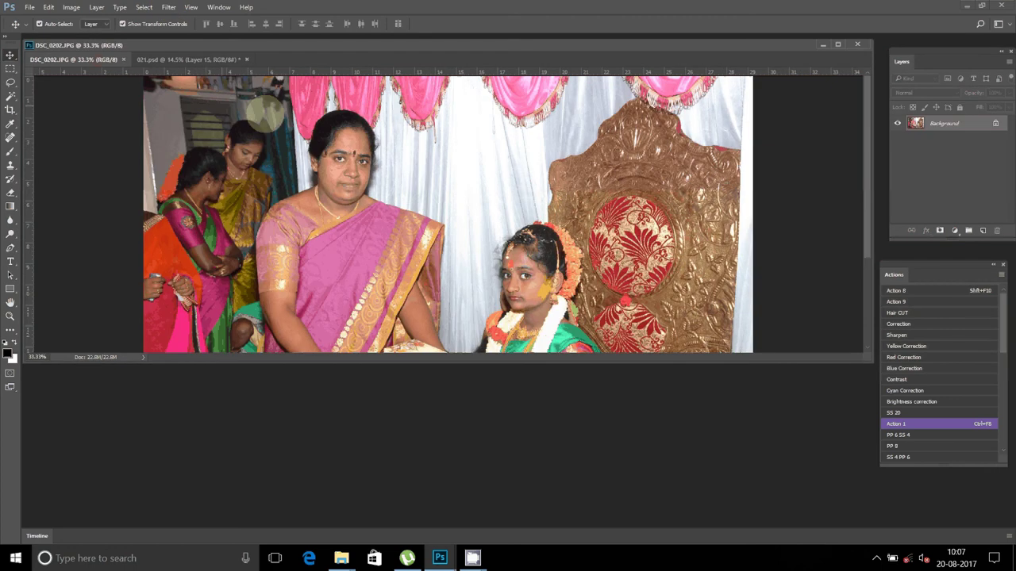
Step: Resize the DSC_0202 photo to 8 inches wide via Image Size
{"action": "key", "text": "ctrl+alt+i"}
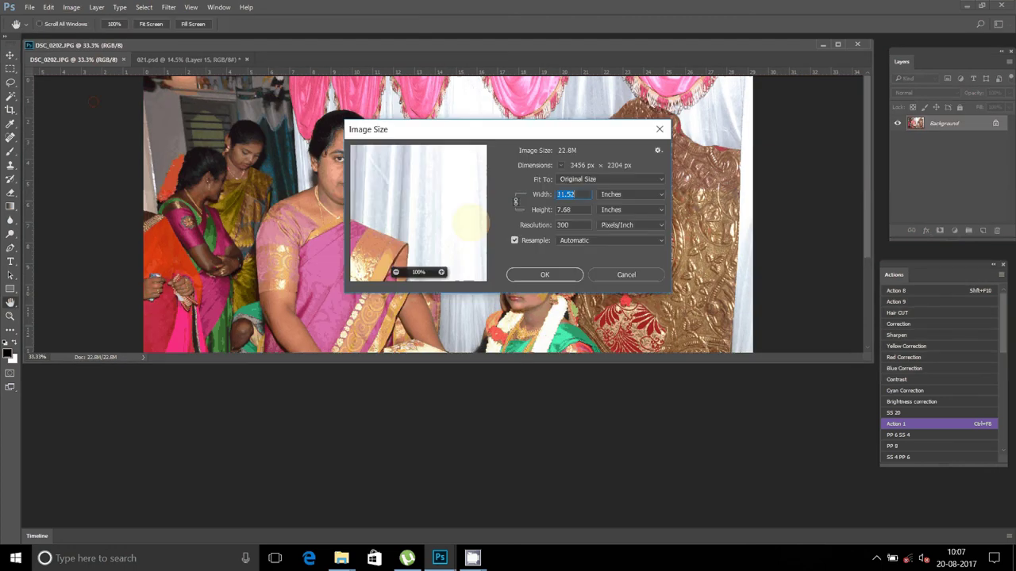
{"action": "type", "text": "8"}
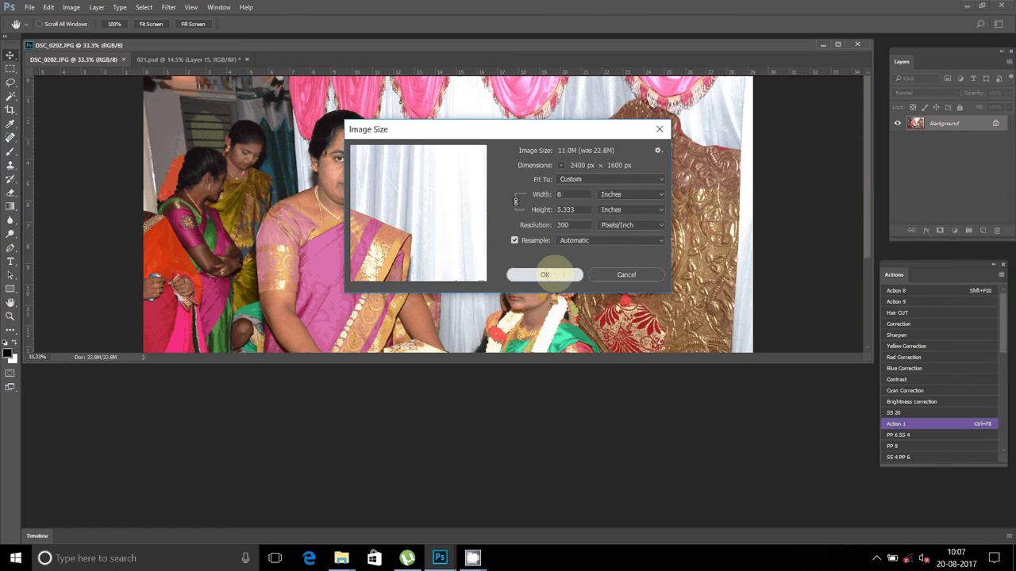
{"action": "left_click", "coordinate": [544, 275]}
{"action": "key", "text": "v"}
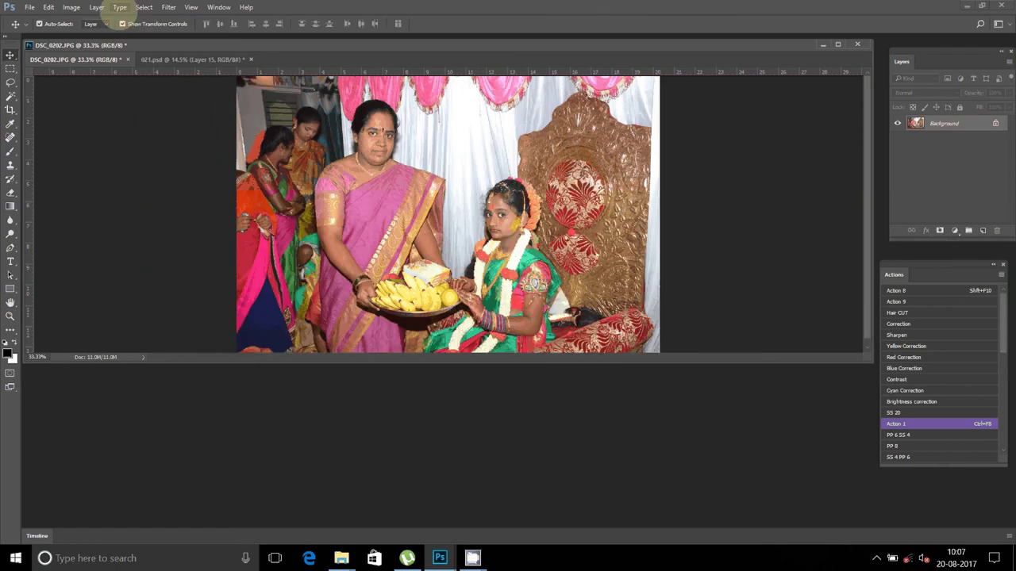
Step: Select all of DSC_0202, cut it to the clipboard and close it unsaved
{"action": "left_click", "coordinate": [144, 7]}
{"action": "left_click", "coordinate": [150, 20]}
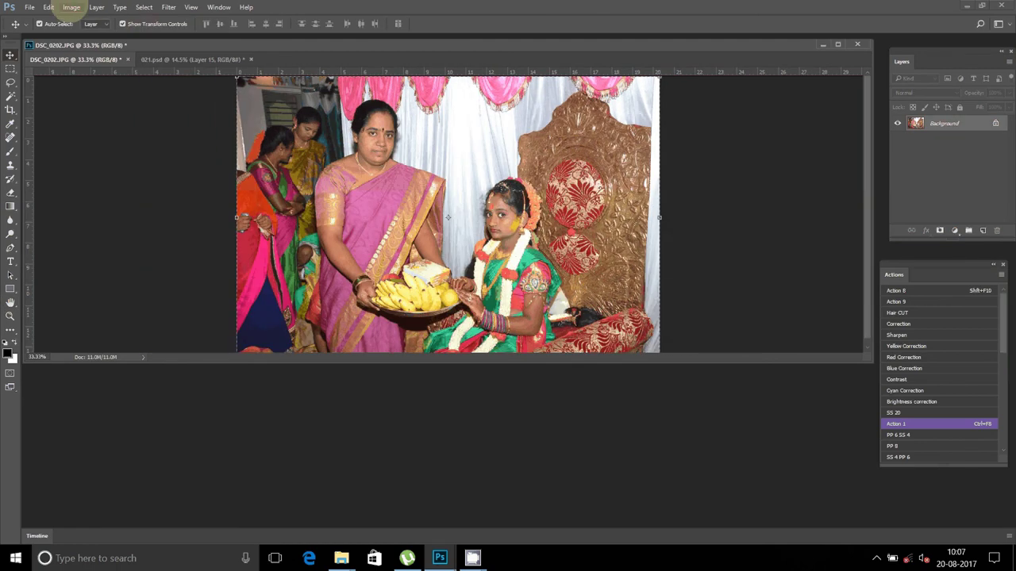
{"action": "left_click", "coordinate": [48, 7]}
{"action": "left_click", "coordinate": [71, 84]}
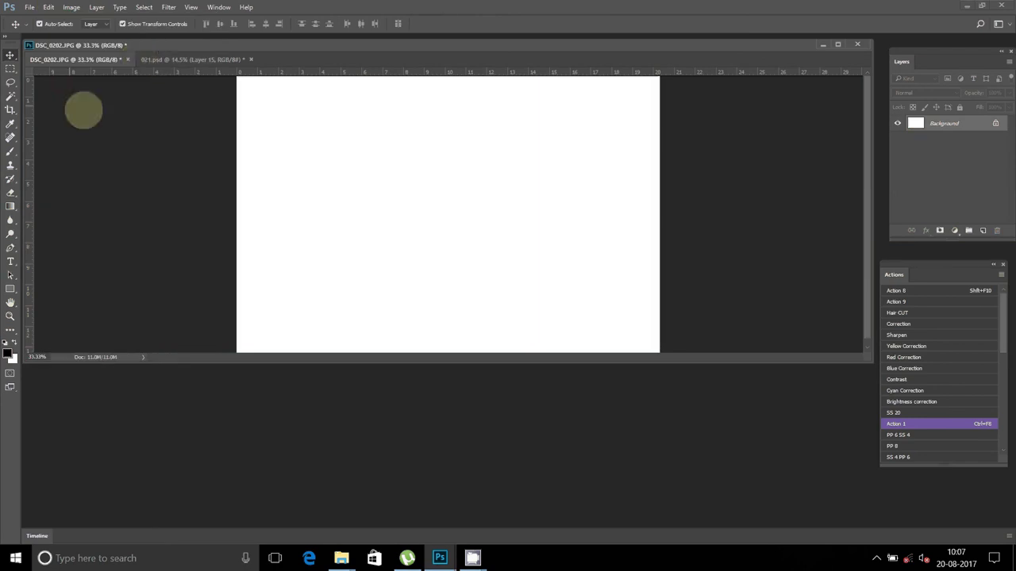
{"action": "left_click", "coordinate": [127, 59]}
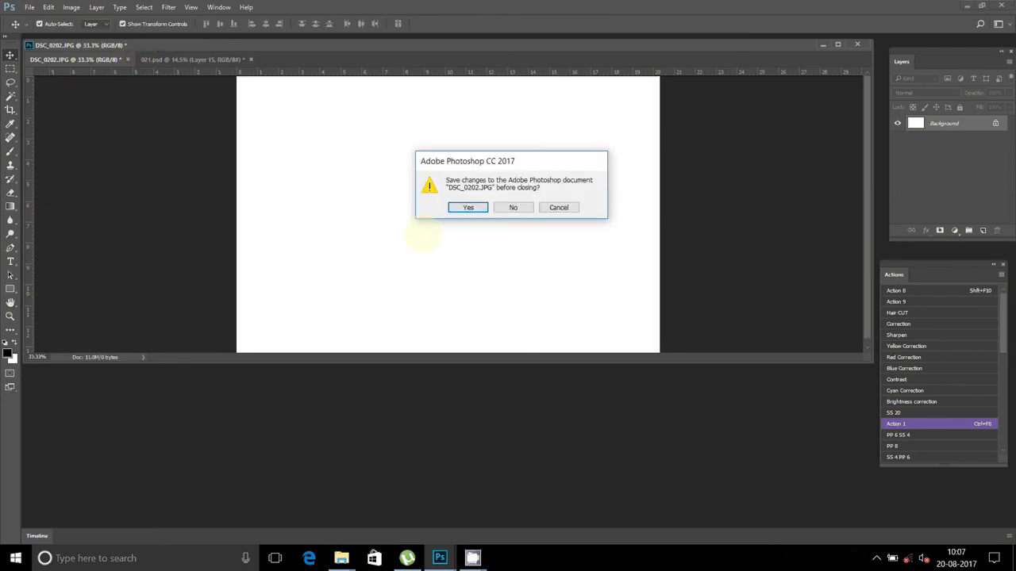
{"action": "left_click", "coordinate": [512, 207]}
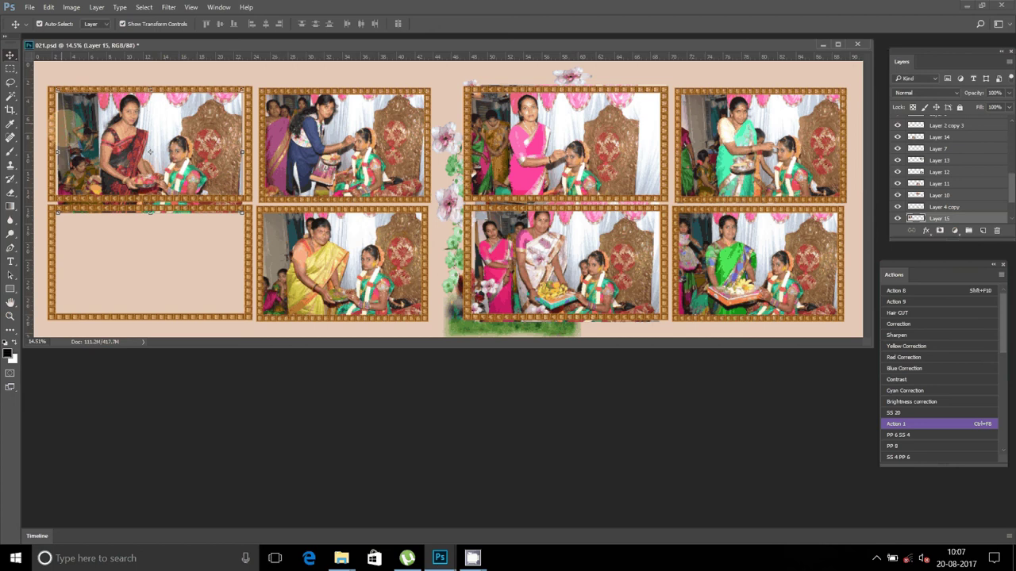
Step: Paste the cut photo into the empty bottom-left frame and enlarge it to about 104%
{"action": "left_click", "coordinate": [48, 7]}
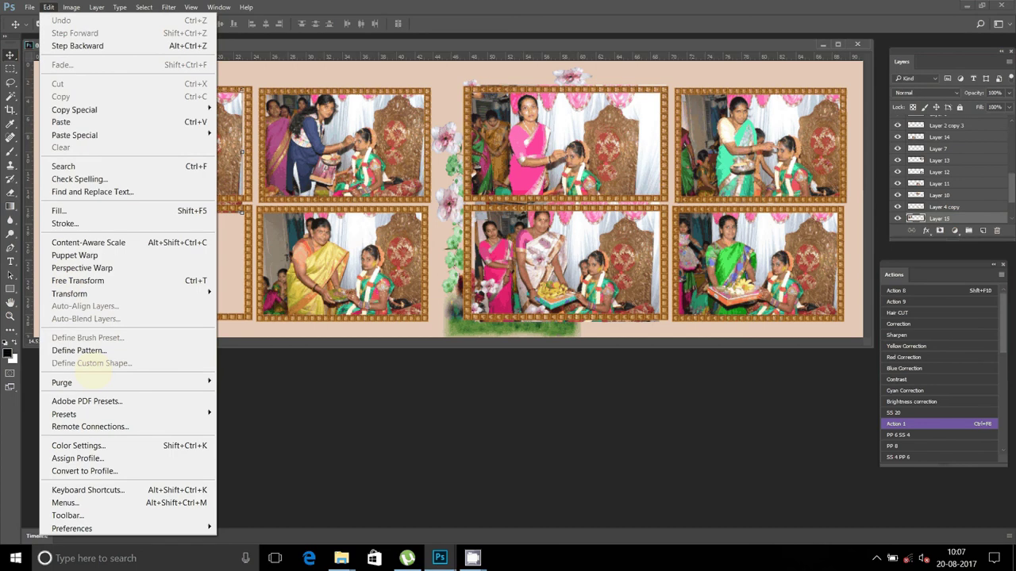
{"action": "left_click", "coordinate": [80, 121]}
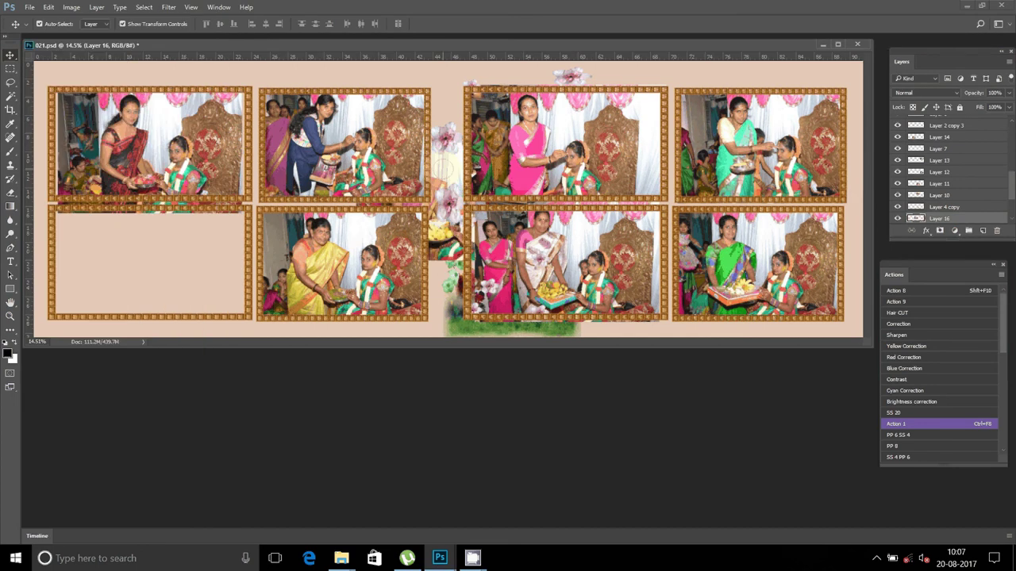
{"action": "left_click_drag", "start_coordinate": [153, 97], "coordinate": [156, 213]}
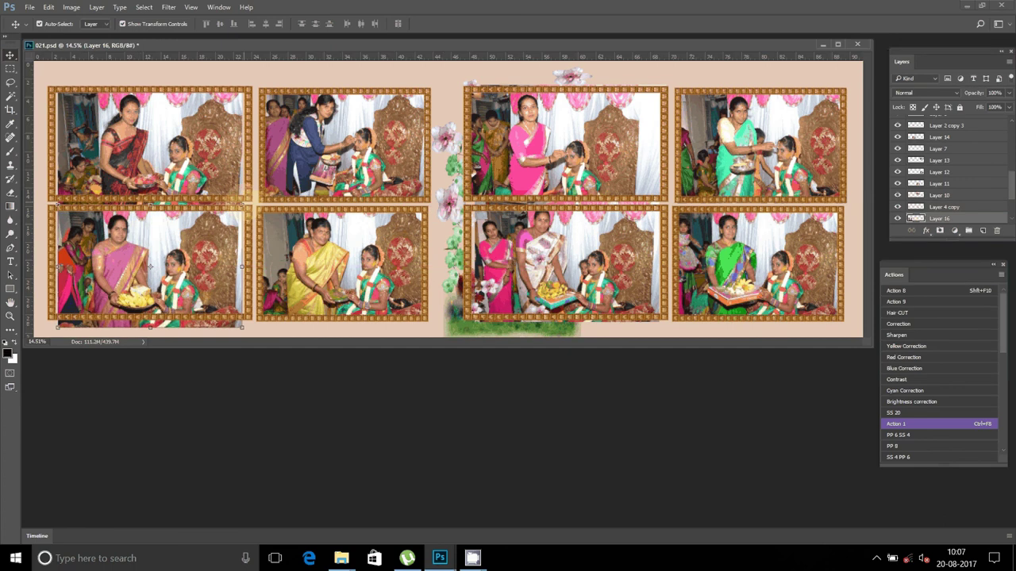
{"action": "key", "text": "ctrl+t"}
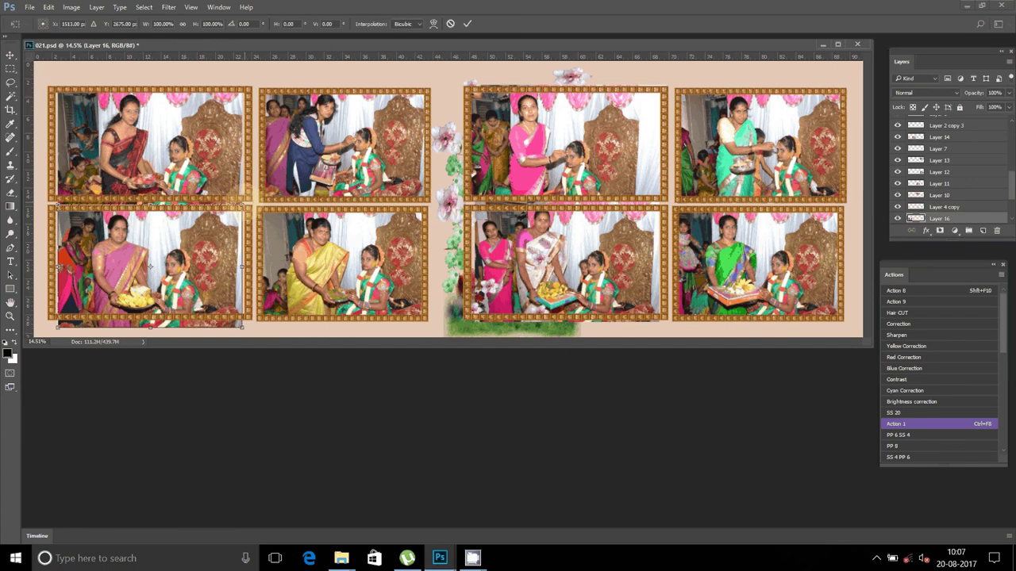
{"action": "left_click_drag", "start_coordinate": [242, 327], "coordinate": [245, 329]}
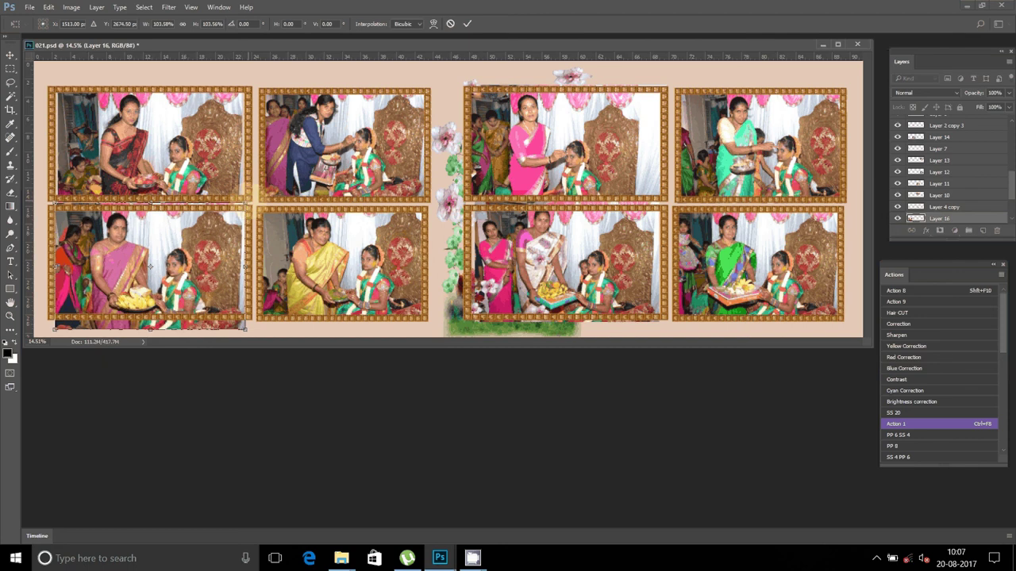
{"action": "key", "text": "Return"}
Step: Trim the photo strip hanging below the bottom-left frame, then deselect
{"action": "left_click", "coordinate": [11, 69]}
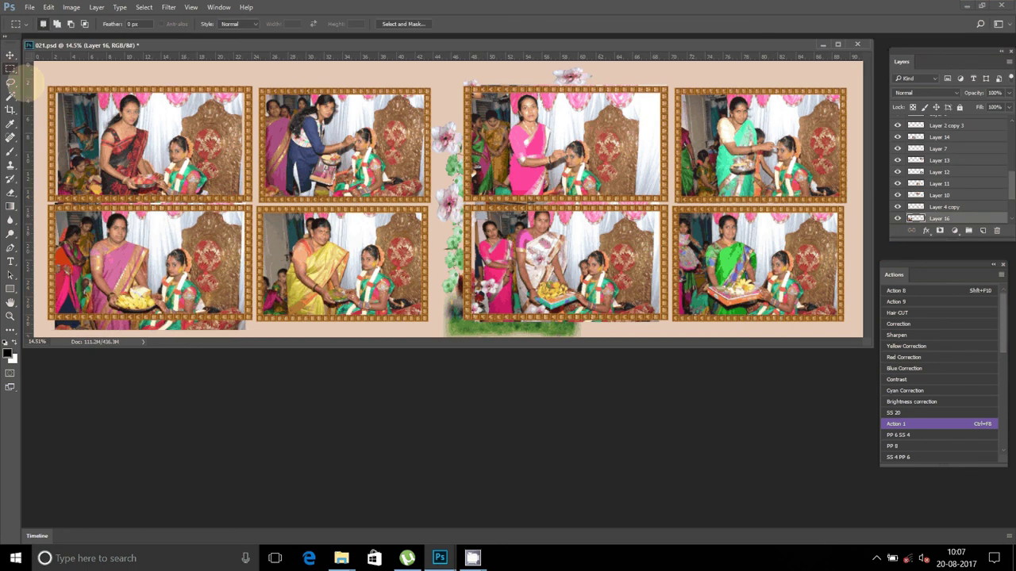
{"action": "mouse_move", "coordinate": [46, 312]}
{"action": "left_mouse_down"}
{"action": "mouse_move", "coordinate": [187, 373]}
{"action": "mouse_move", "coordinate": [266, 337]}
{"action": "left_mouse_up"}
{"action": "left_click_drag", "start_coordinate": [216, 341], "coordinate": [205, 324]}
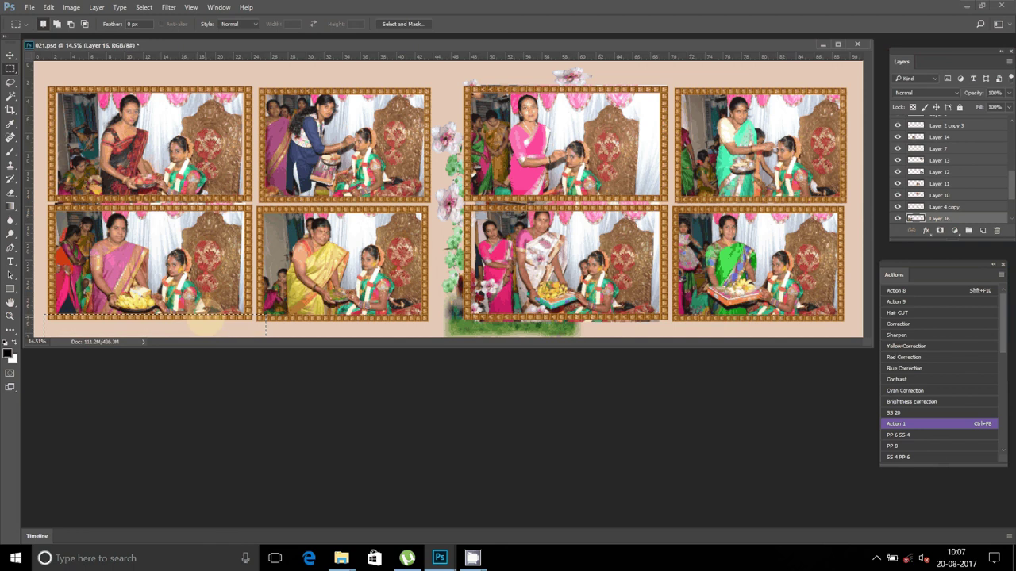
{"action": "left_click", "coordinate": [449, 236]}
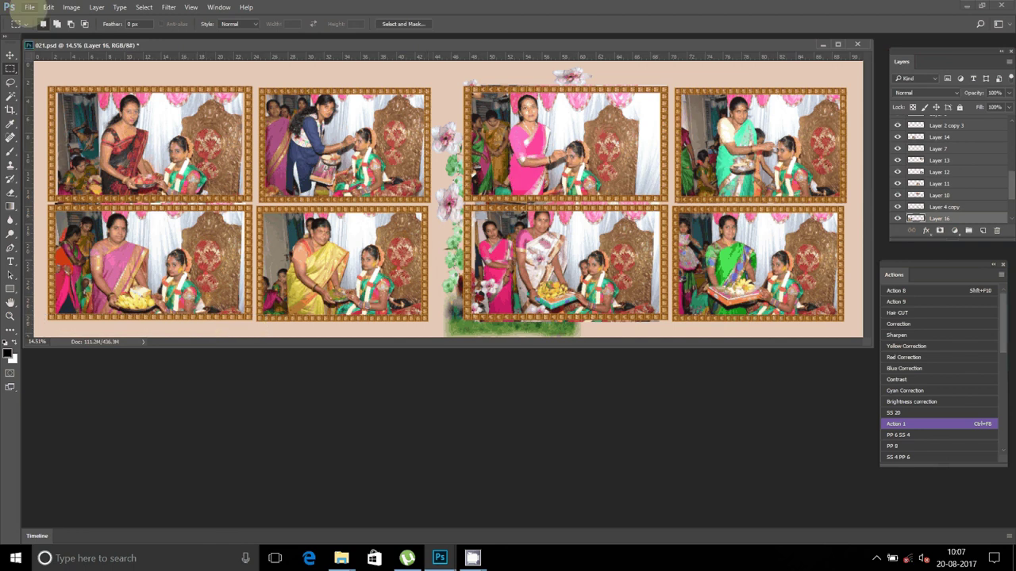
Step: Flatten the spread to one Background layer and save a copy into the DATA (D:) A2 folder
{"action": "left_click", "coordinate": [94, 7]}
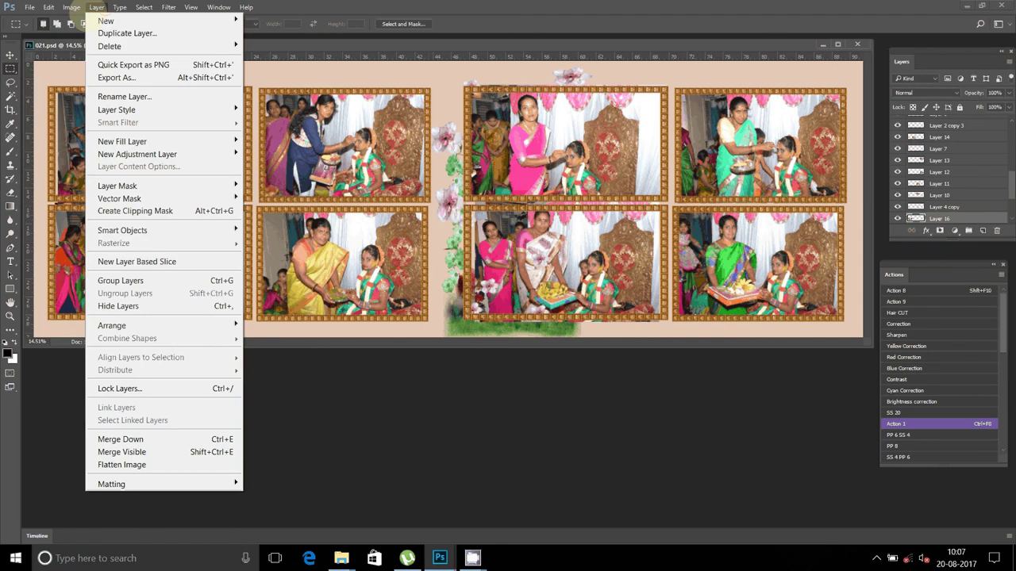
{"action": "left_click", "coordinate": [161, 465]}
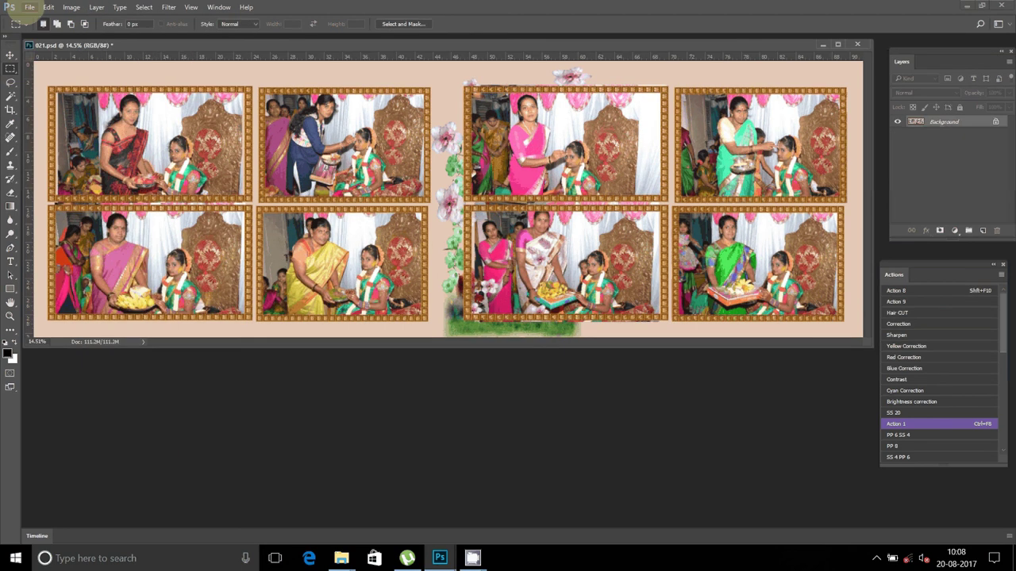
{"action": "left_click", "coordinate": [29, 7]}
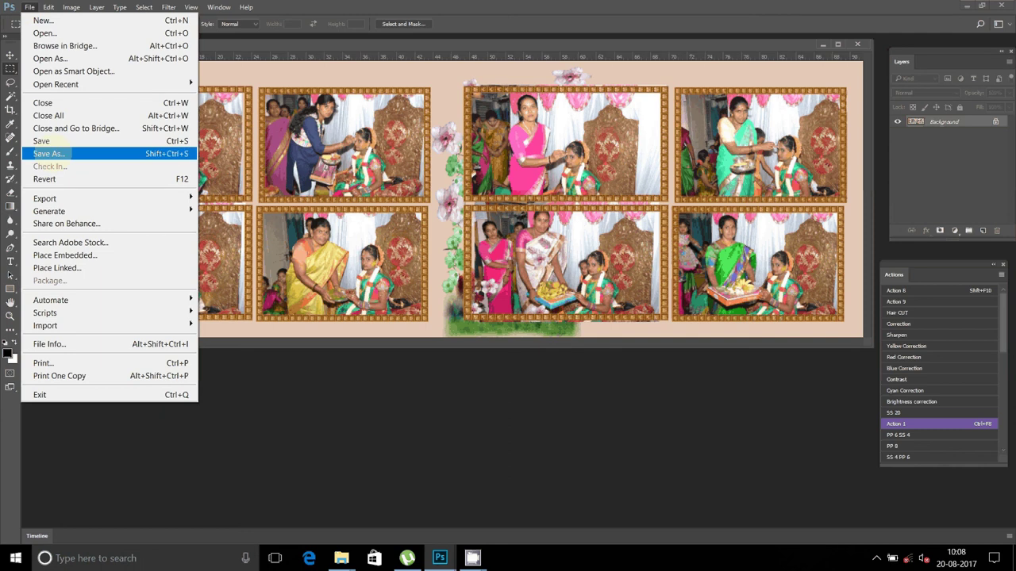
{"action": "left_click", "coordinate": [56, 153]}
{"action": "left_click", "coordinate": [55, 204]}
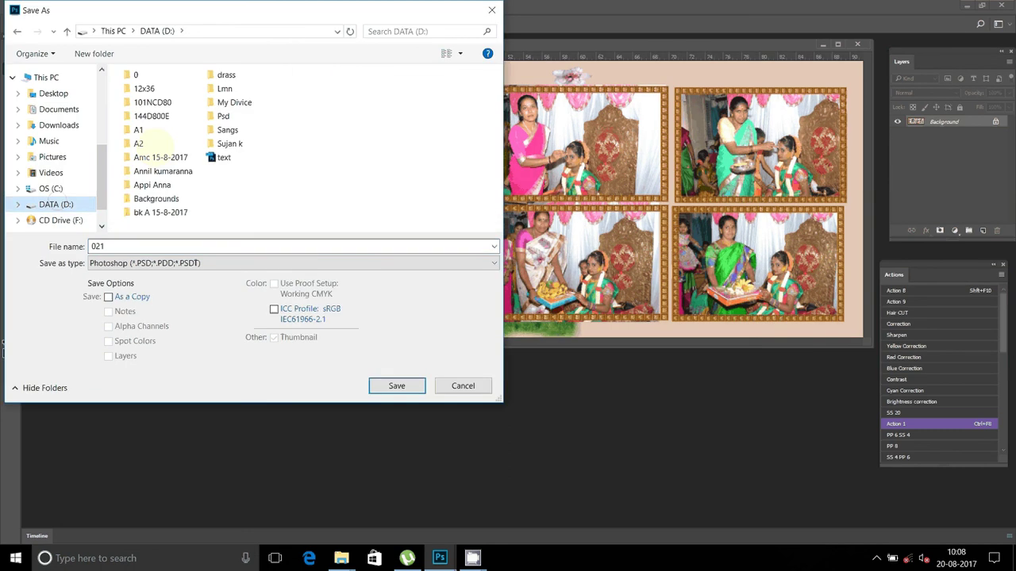
{"action": "left_click", "coordinate": [141, 144]}
{"action": "left_click", "coordinate": [397, 386]}
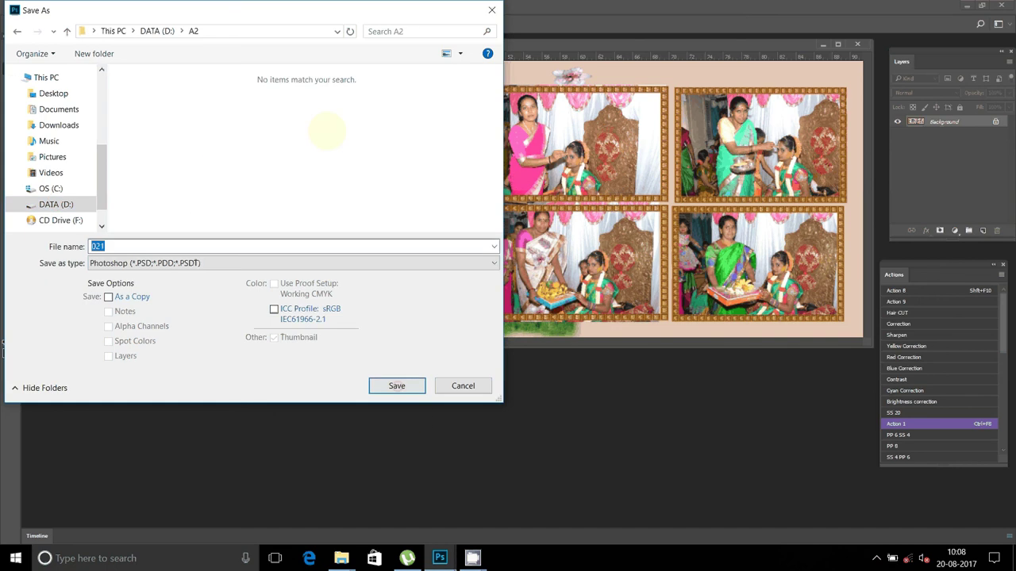
Step: Save the spread as JPEG file '11' at quality 10 Maximum
{"action": "left_click", "coordinate": [249, 262]}
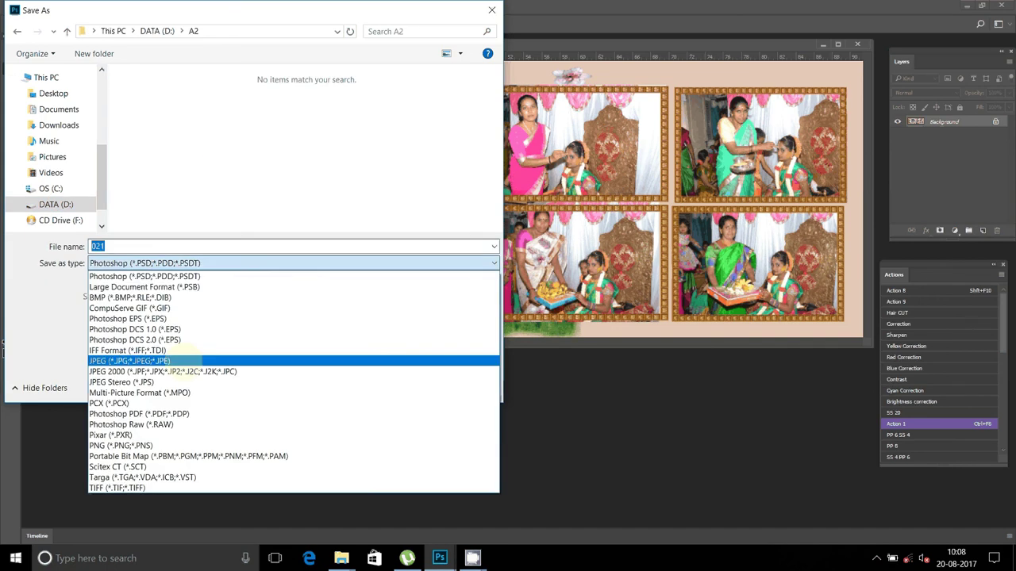
{"action": "left_click", "coordinate": [169, 361]}
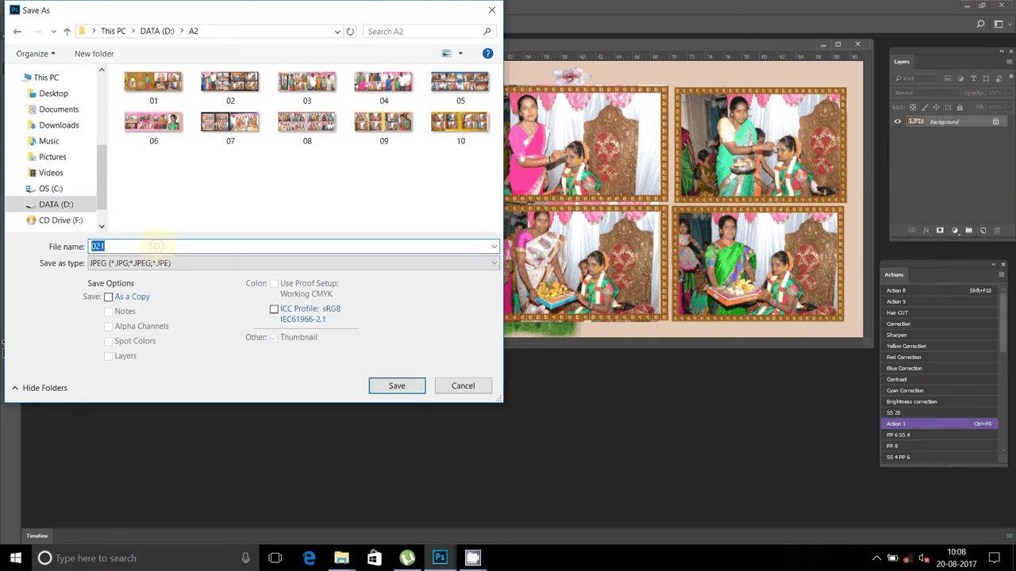
{"action": "type", "text": "11"}
{"action": "left_click", "coordinate": [397, 386]}
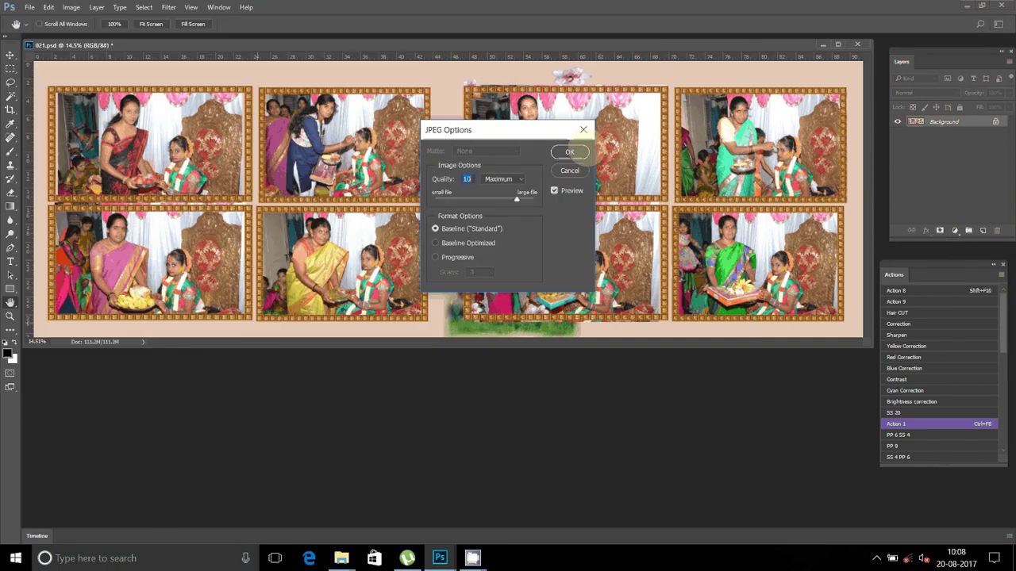
{"action": "left_click", "coordinate": [569, 152]}
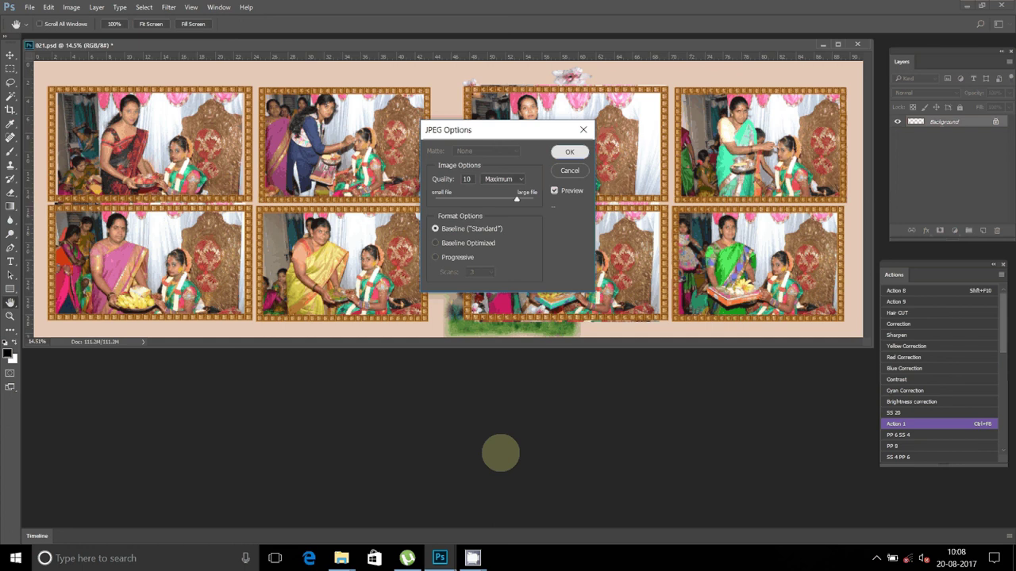